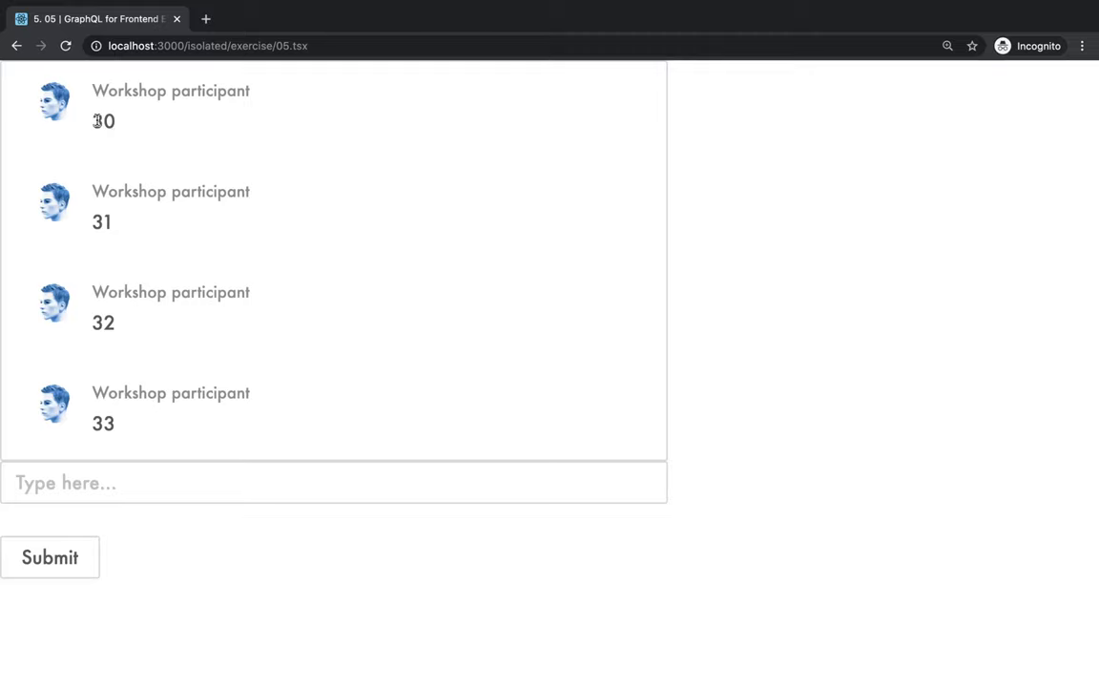
# Review the recent participant messages ending at 33 and focus the 'Type here...' message input for 34
pyautogui.moveTo(91, 114)
pyautogui.mouseDown()
pyautogui.moveTo(219, 273)
pyautogui.moveTo(225, 329)
pyautogui.mouseUp()
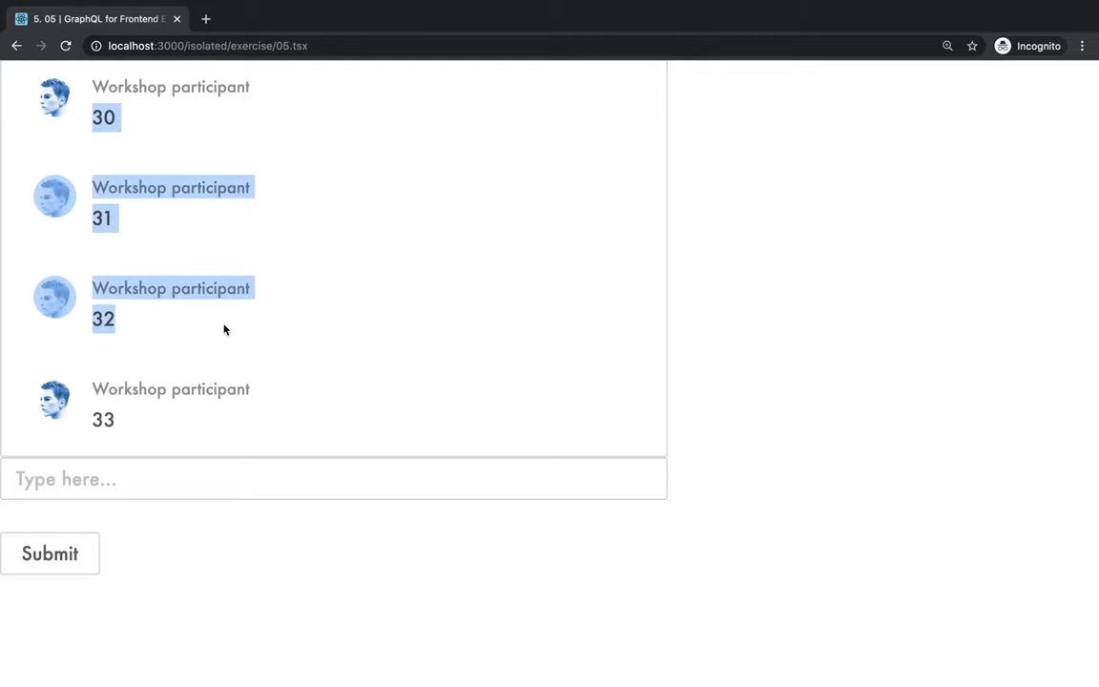
pyautogui.scroll(1, 225, 329)
pyautogui.click(225, 329)
pyautogui.scroll(-1, 226, 329)
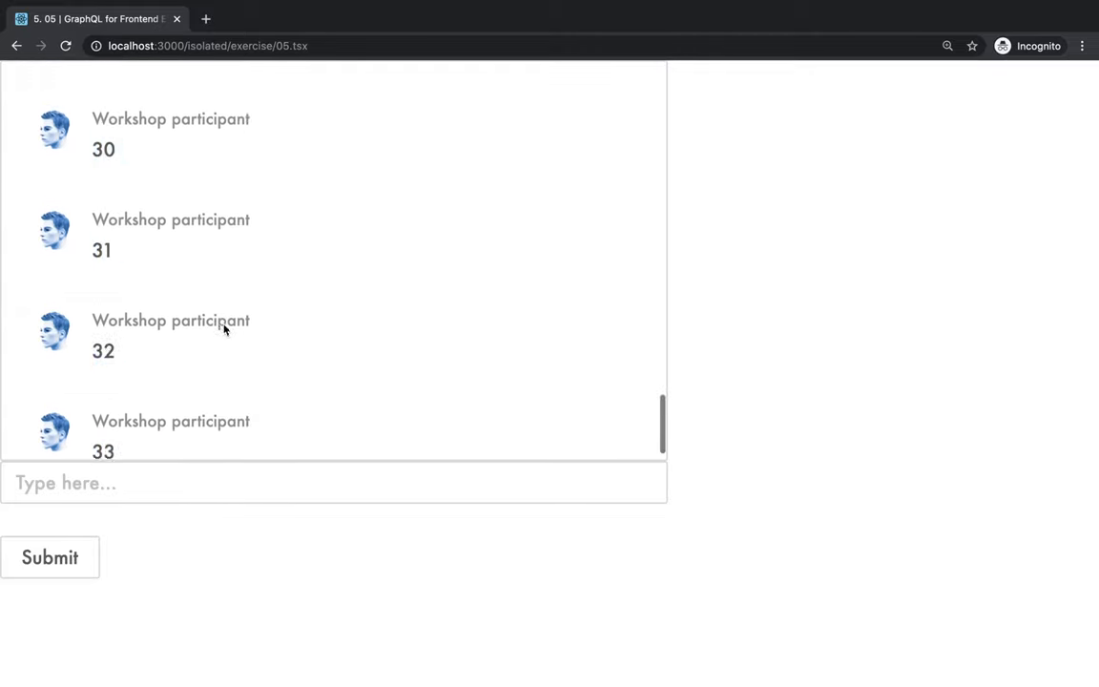
pyautogui.click(177, 482)
pyautogui.click(173, 412)
pyautogui.scroll(-1, 175, 412)
pyautogui.click(172, 476)
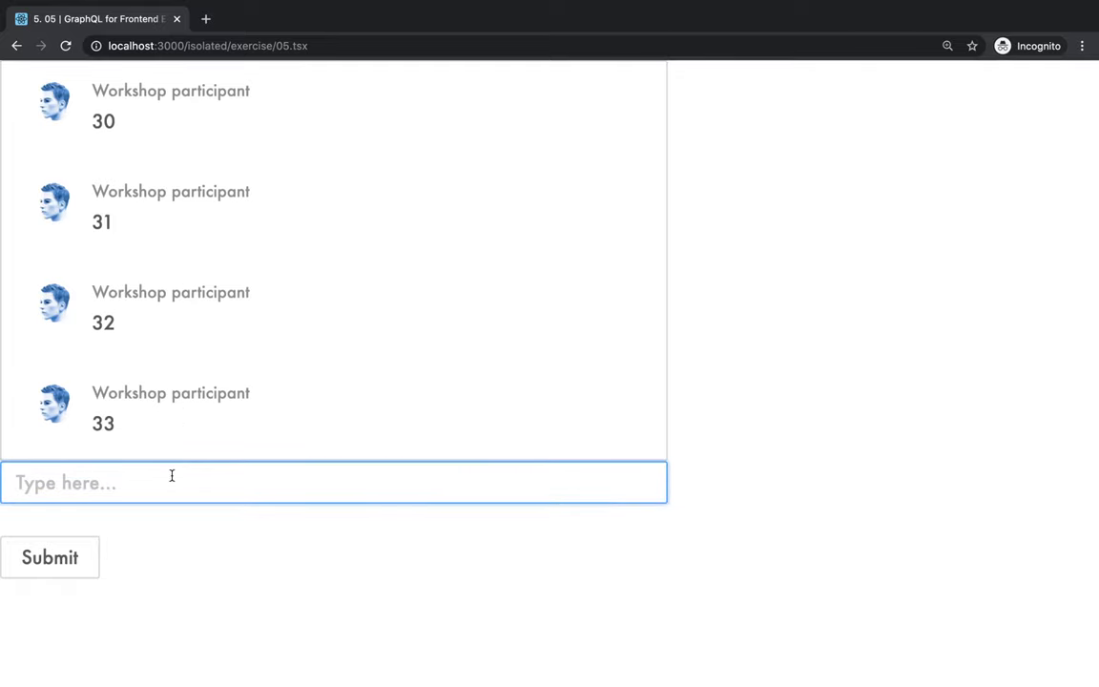
pyautogui.write('34')
# Submit the message 34 and check the list still ends at 33
pyautogui.click(66, 558)
pyautogui.moveTo(93, 423); pyautogui.dragTo(128, 439)
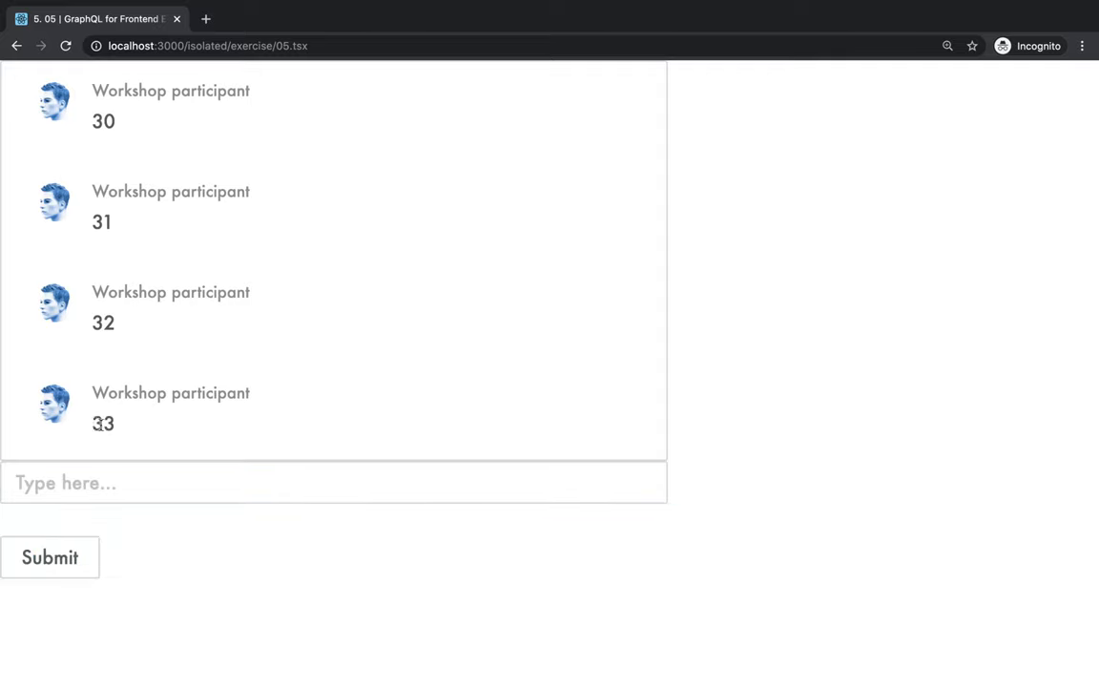
pyautogui.click(125, 434)
# Reload the chat page so 34 shows last, then switch to the code editor
pyautogui.click(66, 45)
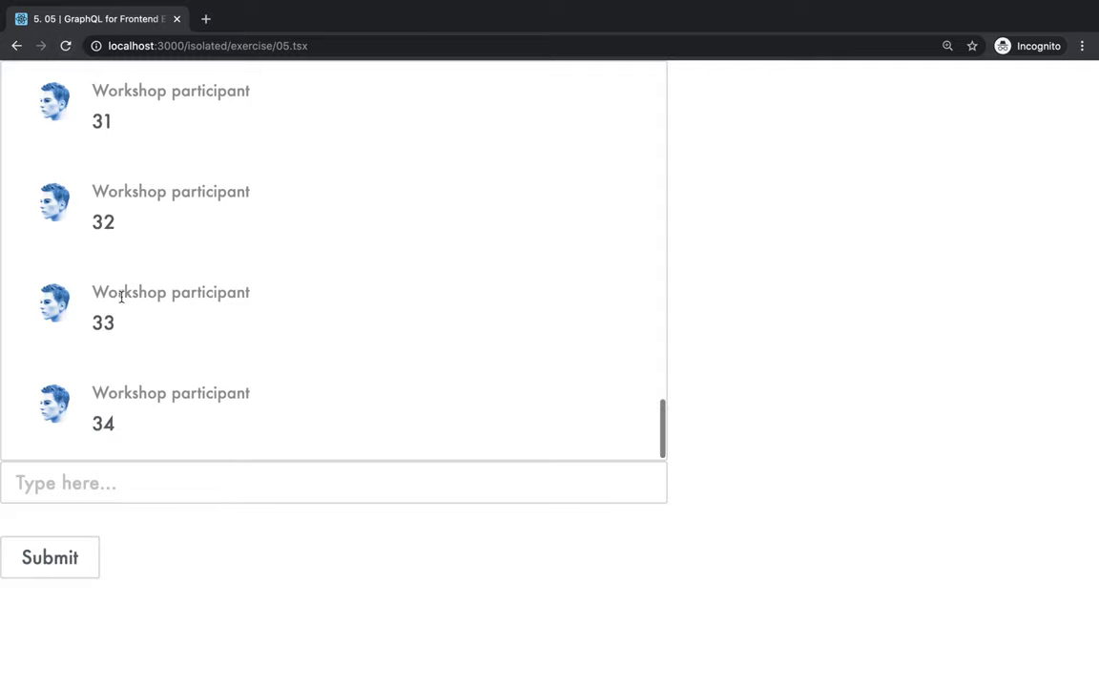
pyautogui.doubleClick(99, 424)
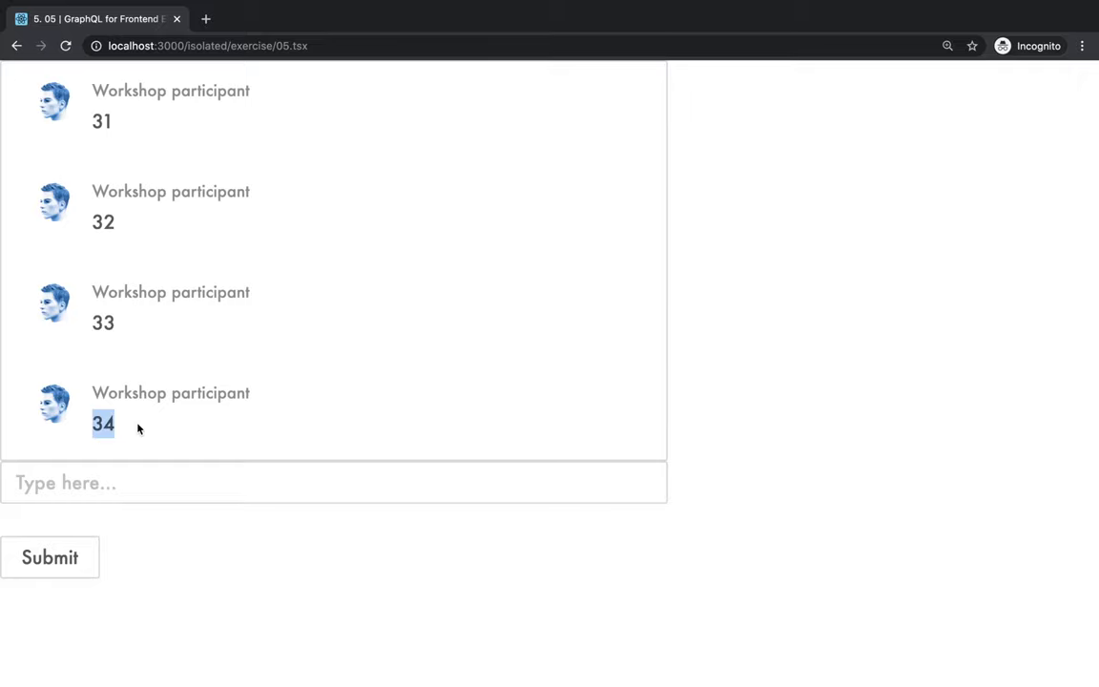
pyautogui.press('super+Tab')
pyautogui.scroll(3, 270, 251)
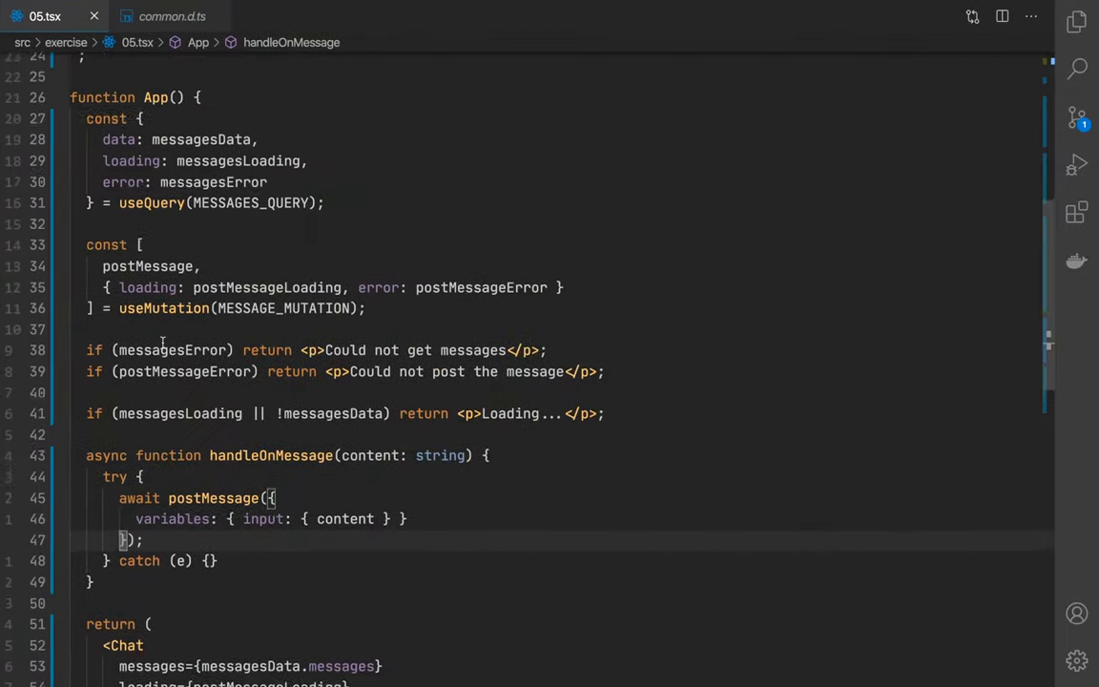
# Review the useQuery messagesData and useMutation postMessage declarations
pyautogui.moveTo(325, 246); pyautogui.dragTo(86, 246)
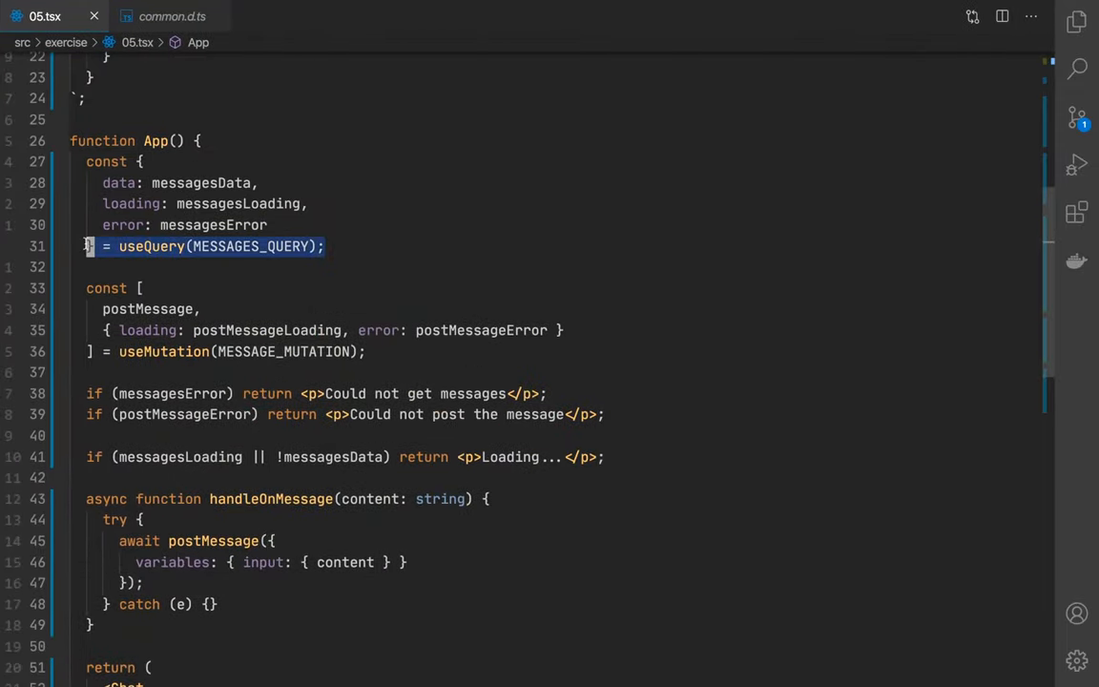
pyautogui.moveTo(102, 183); pyautogui.dragTo(254, 182)
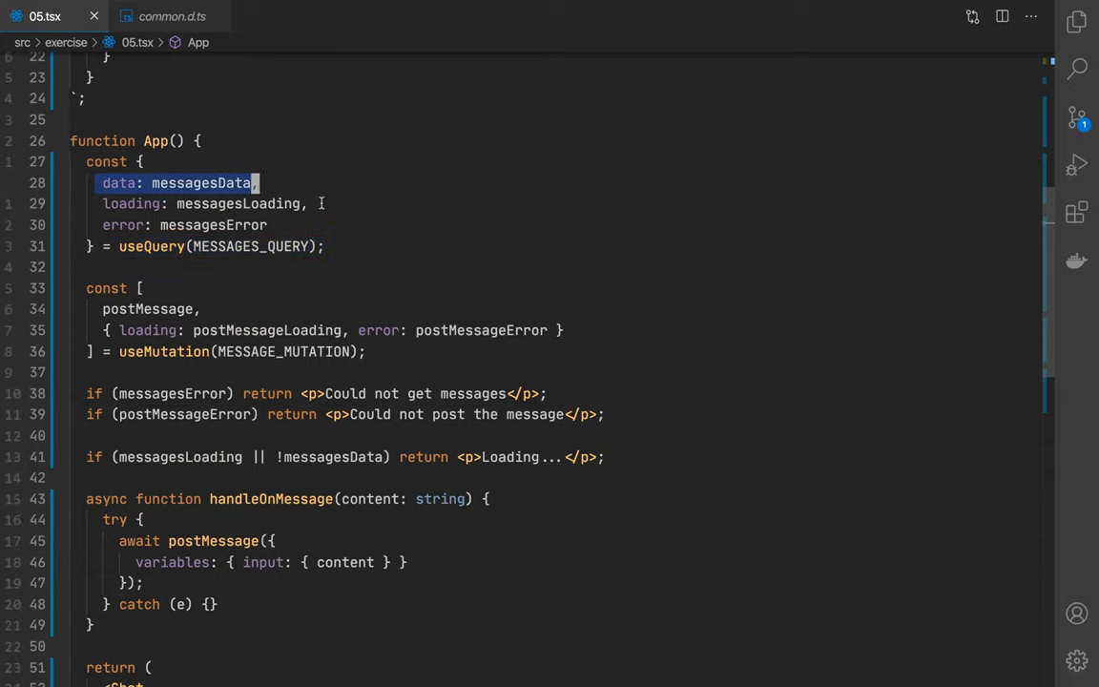
pyautogui.moveTo(358, 351); pyautogui.dragTo(86, 351)
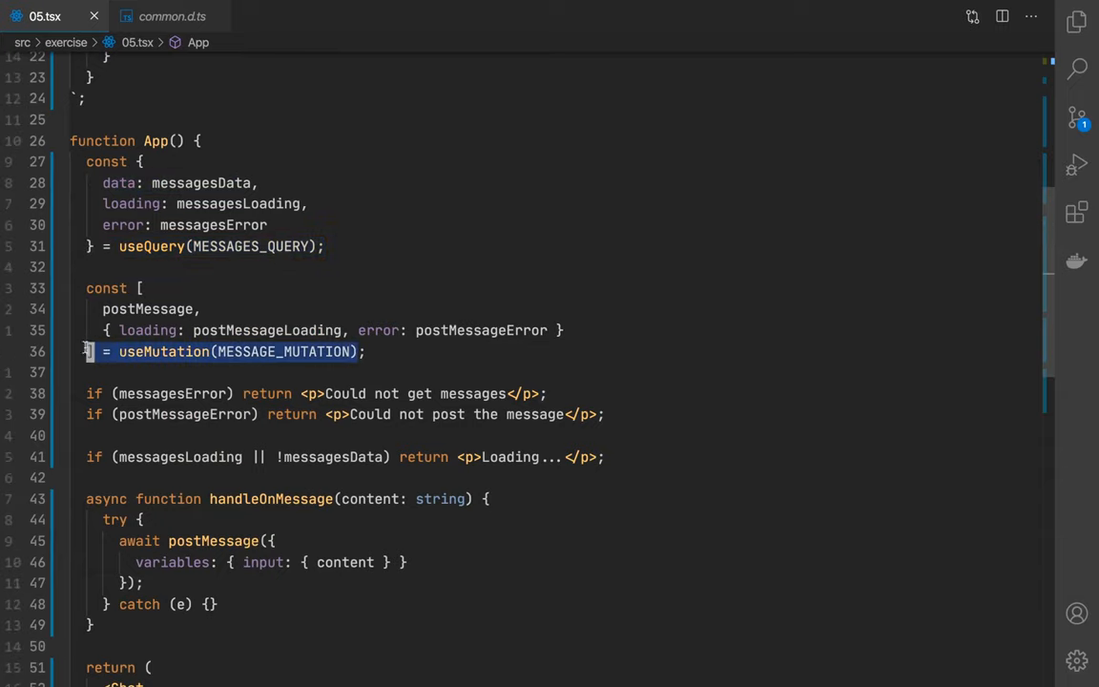
pyautogui.moveTo(102, 309); pyautogui.dragTo(195, 309)
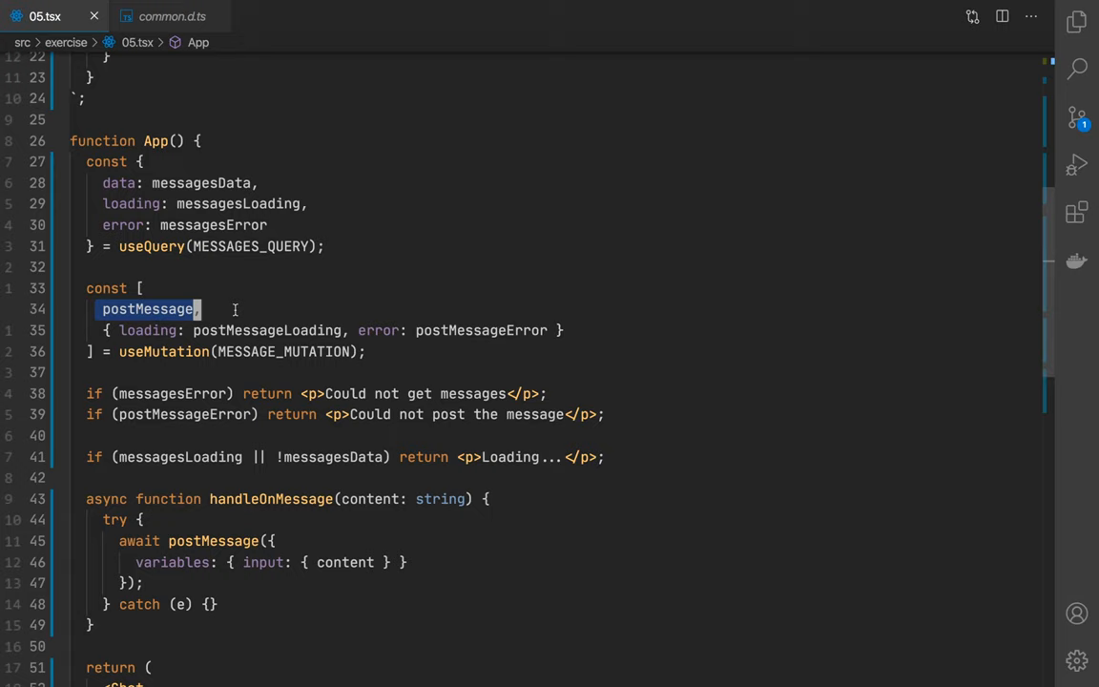
pyautogui.scroll(-2, 235, 309)
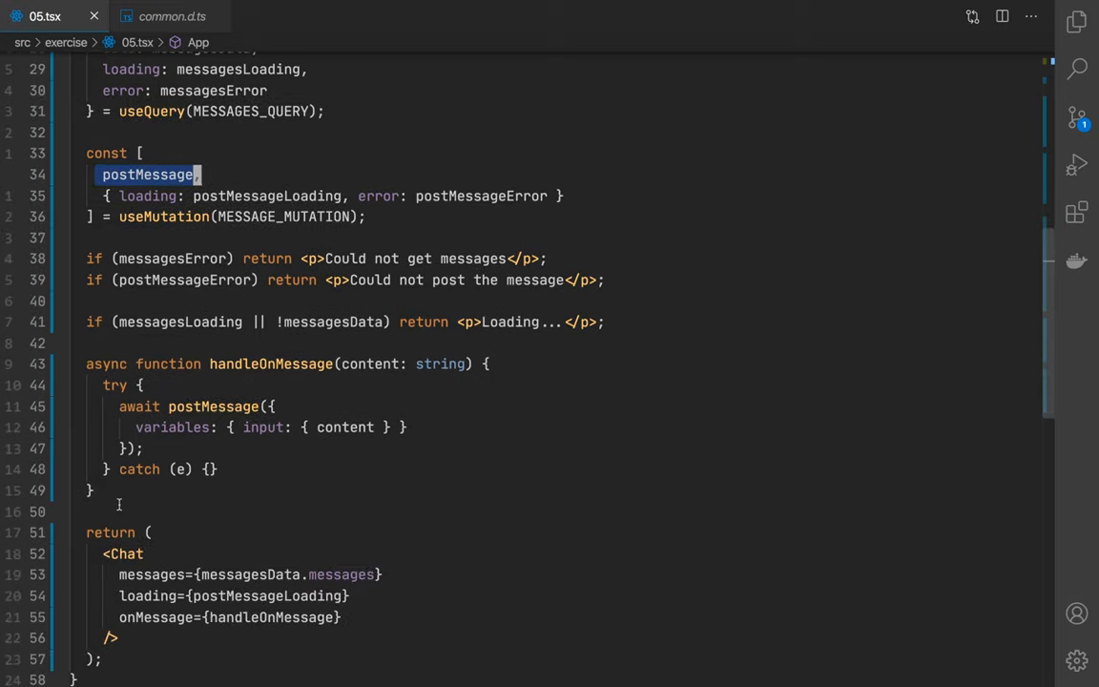
# Review handleOnMessage and add a trailing comma after the postMessage variables object
pyautogui.moveTo(96, 491); pyautogui.dragTo(84, 365)
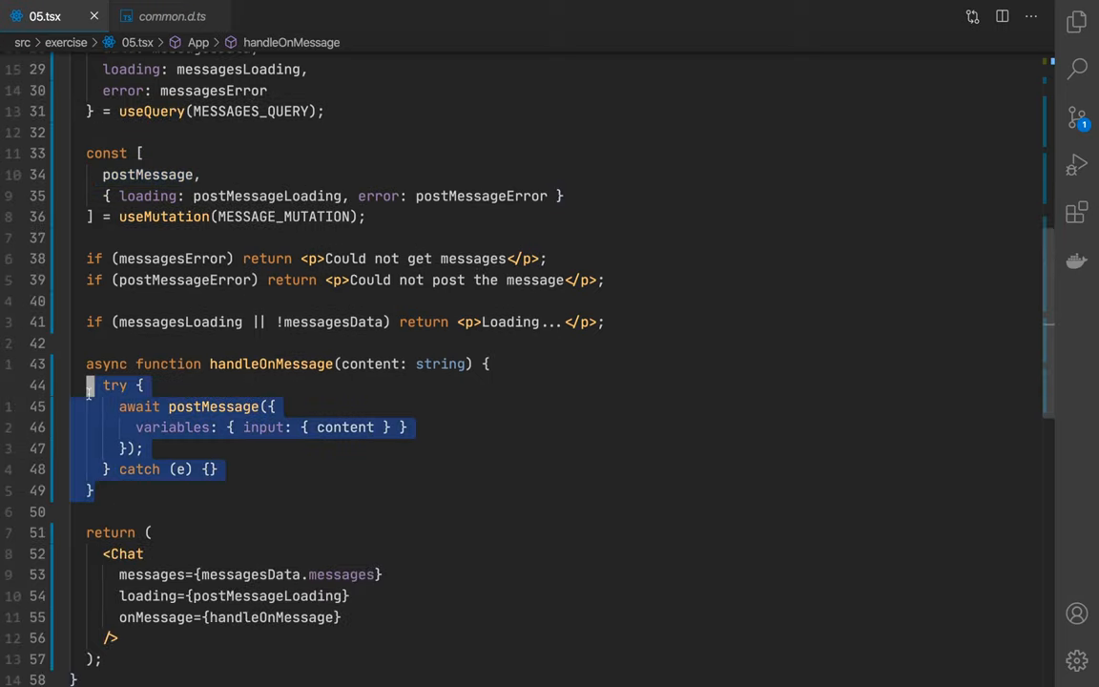
pyautogui.click(345, 363)
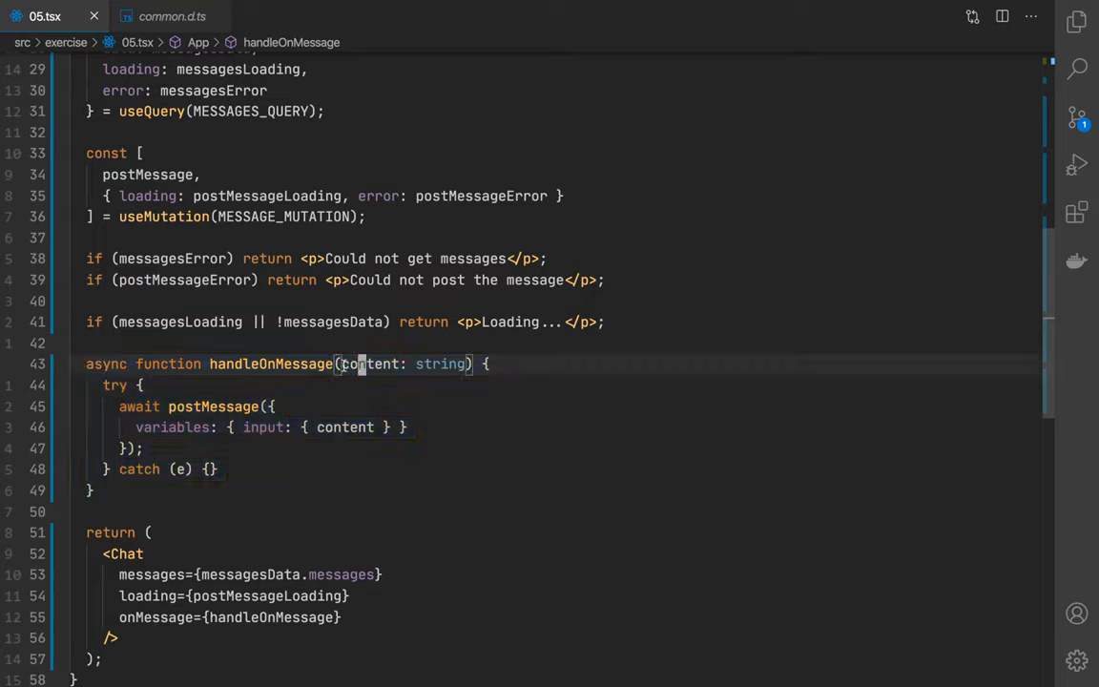
pyautogui.moveTo(341, 364); pyautogui.dragTo(468, 364)
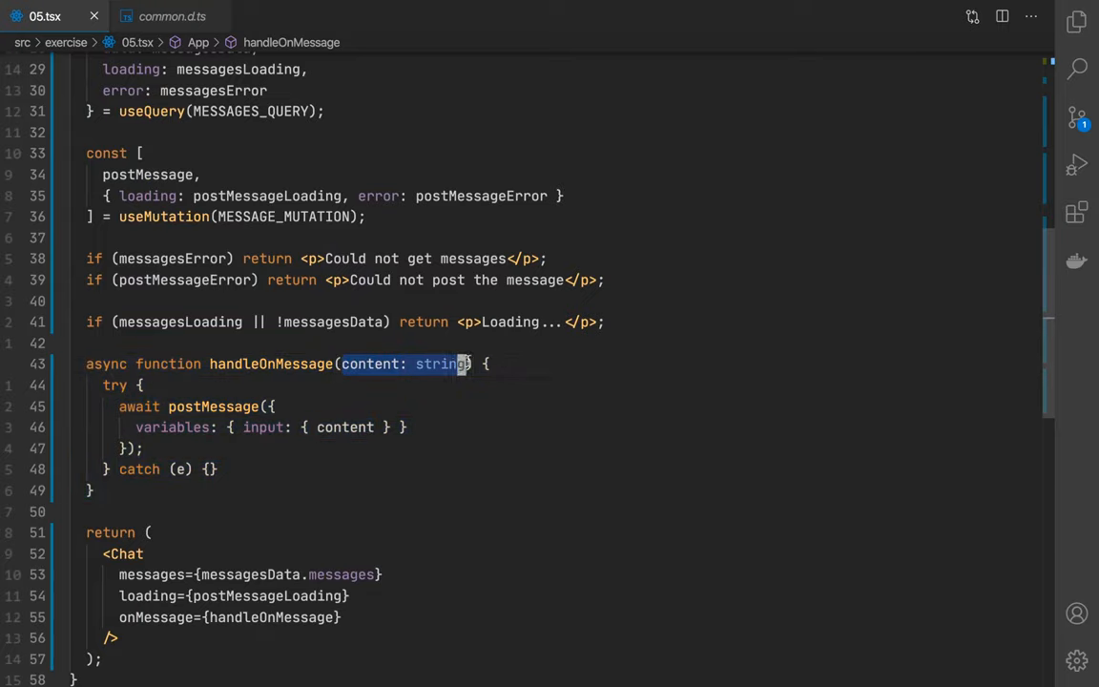
pyautogui.click(429, 425)
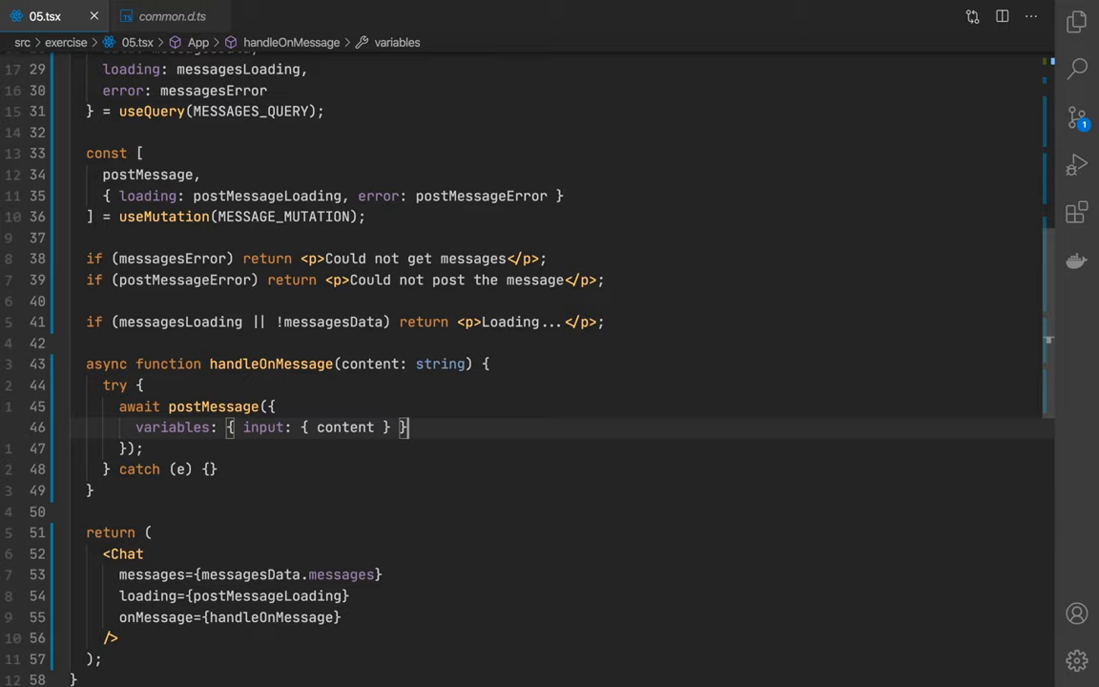
pyautogui.write(',')
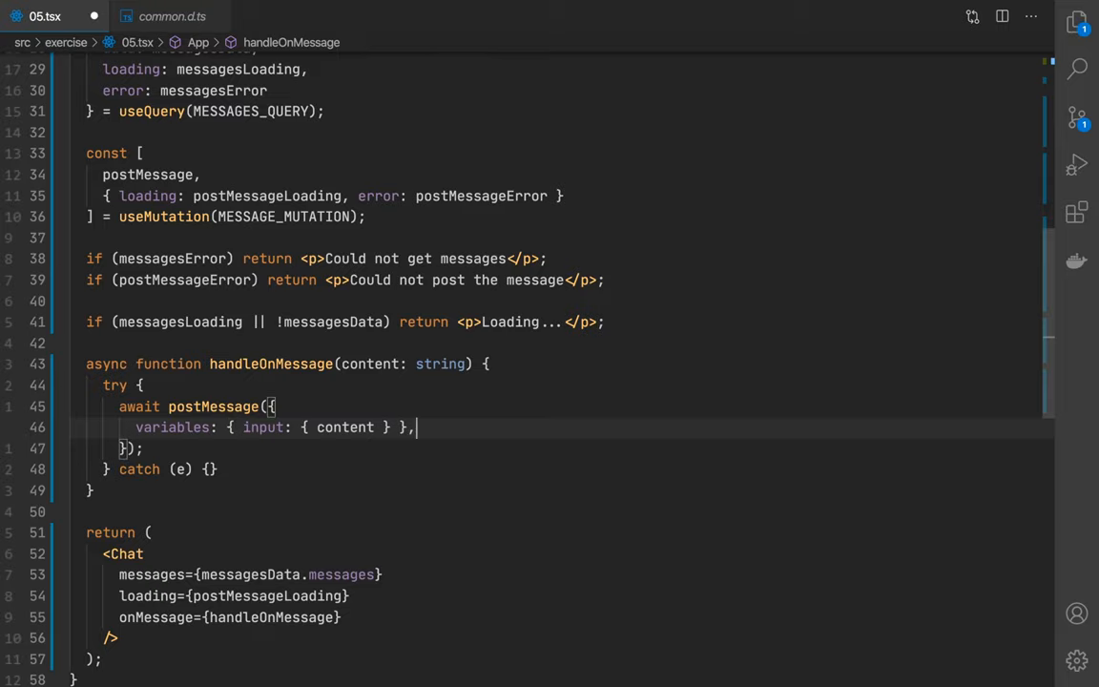
# Add an update: (cache, {data}) => { } callback to postMessage and try a cache read method
pyautogui.press('Return')
pyautogui.write('u')
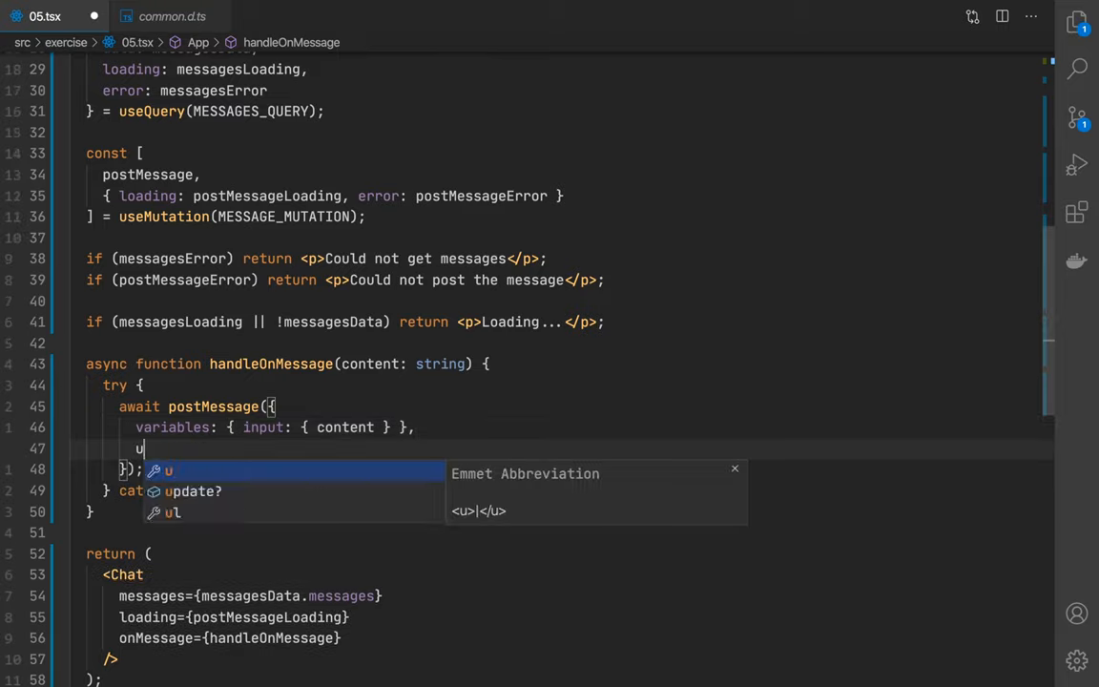
pyautogui.write('pdate: (')
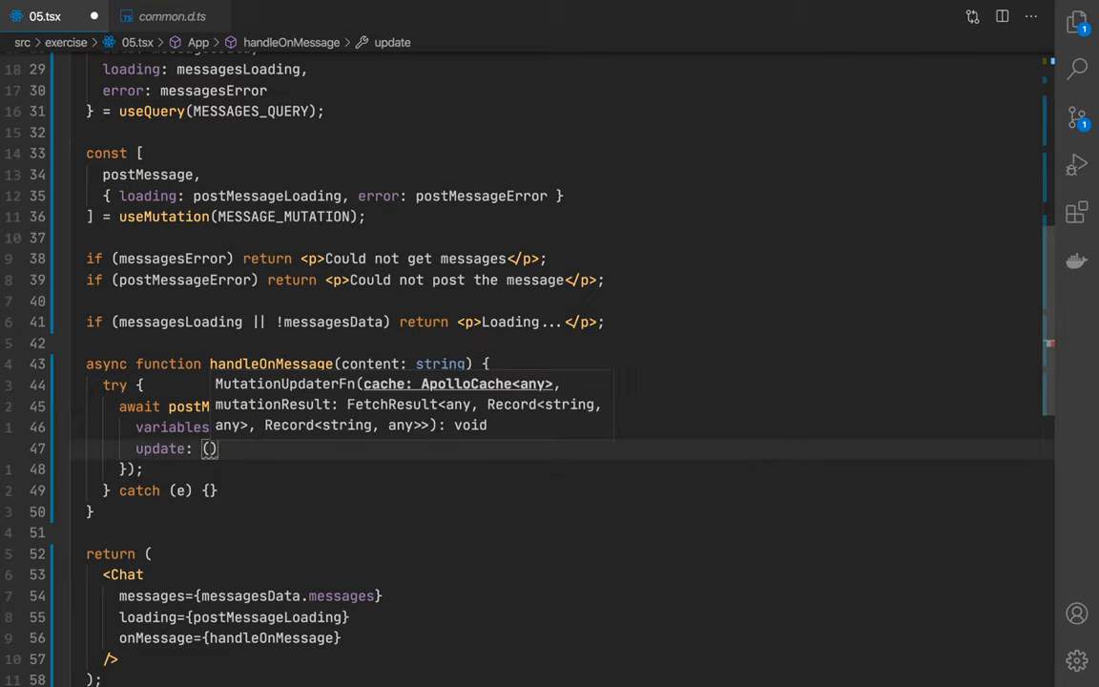
pyautogui.write('cache, {')
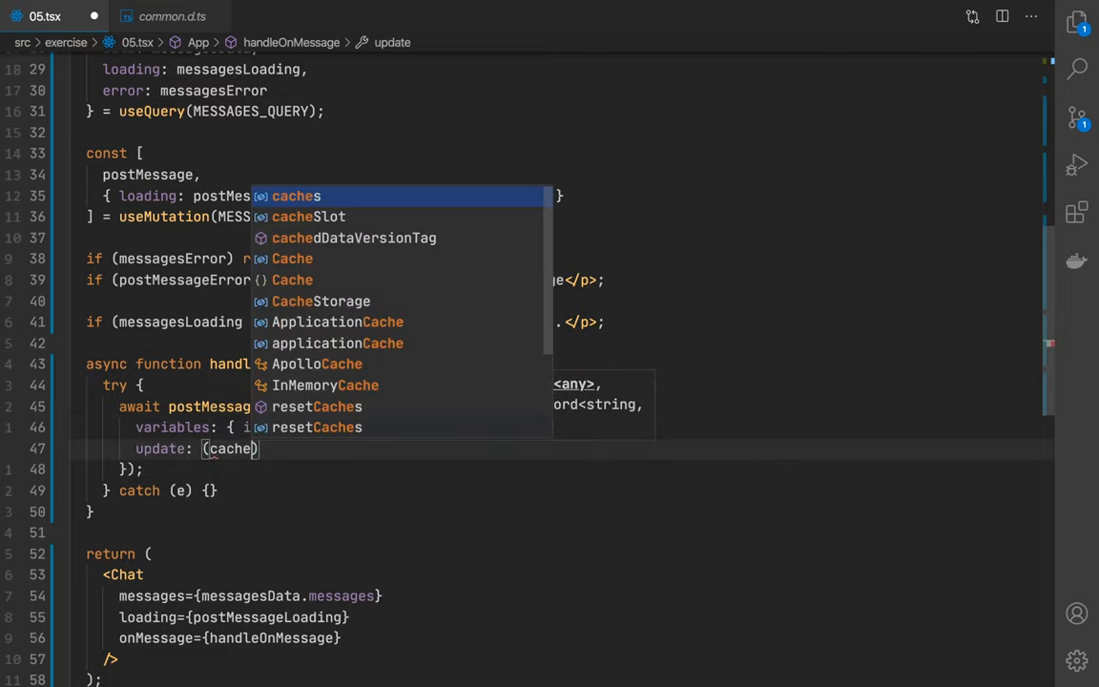
pyautogui.write('data}')
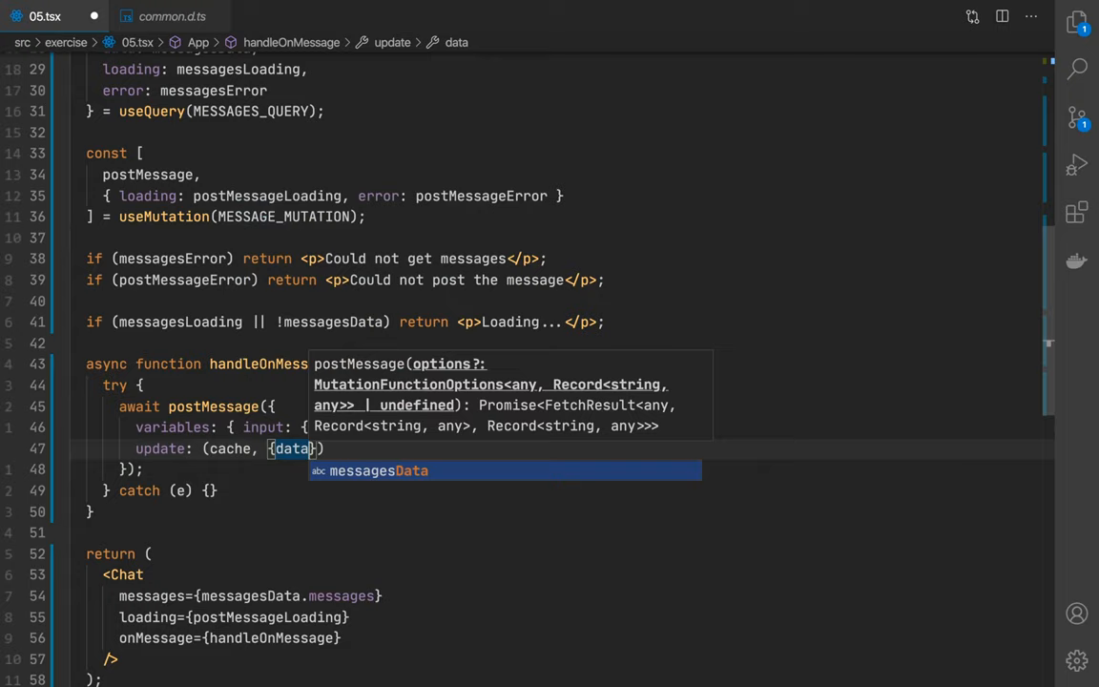
pyautogui.write(') =>')
pyautogui.write(' {')
pyautogui.press('Return')
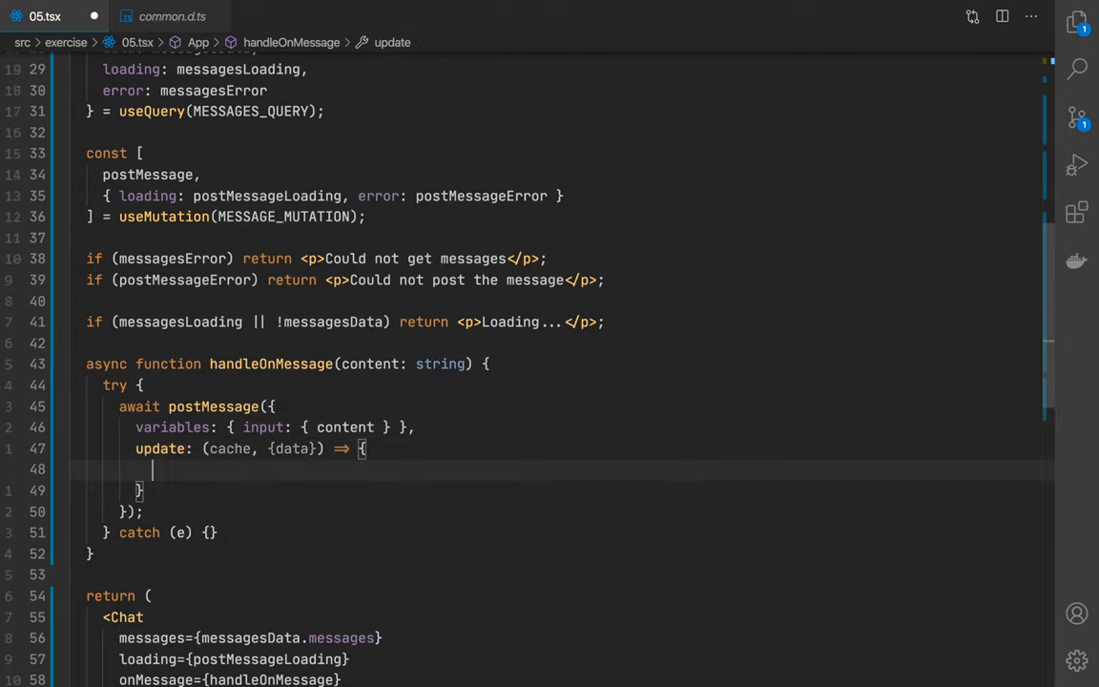
pyautogui.write('ca')
pyautogui.write('che.read')
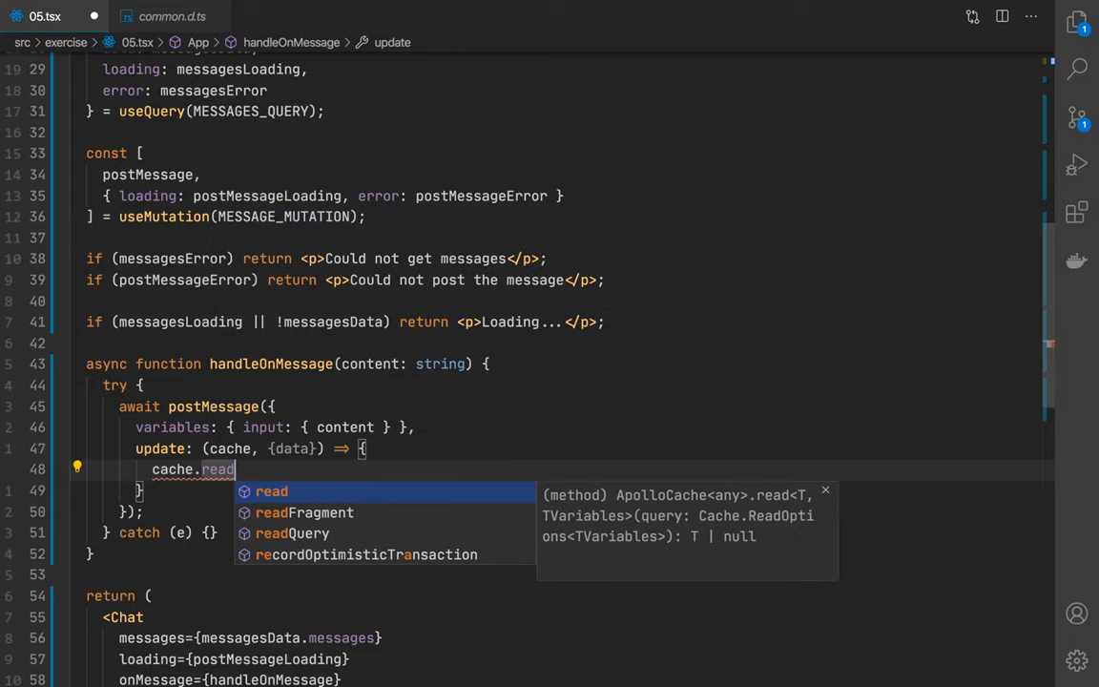
pyautogui.press('Down')
pyautogui.press('Down')
# Erase the unfinished cache readQuery/writeQuery call, leaving the update body empty
pyautogui.press('BackSpace')
pyautogui.press('BackSpace')
pyautogui.press('BackSpace')
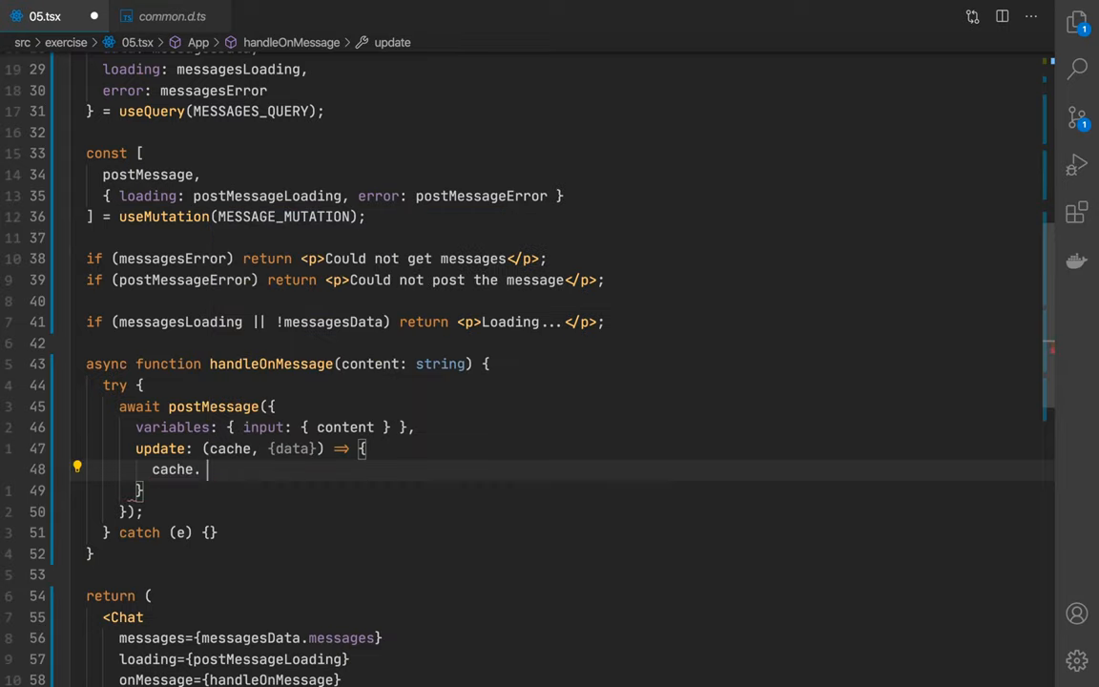
pyautogui.write('writeQ')
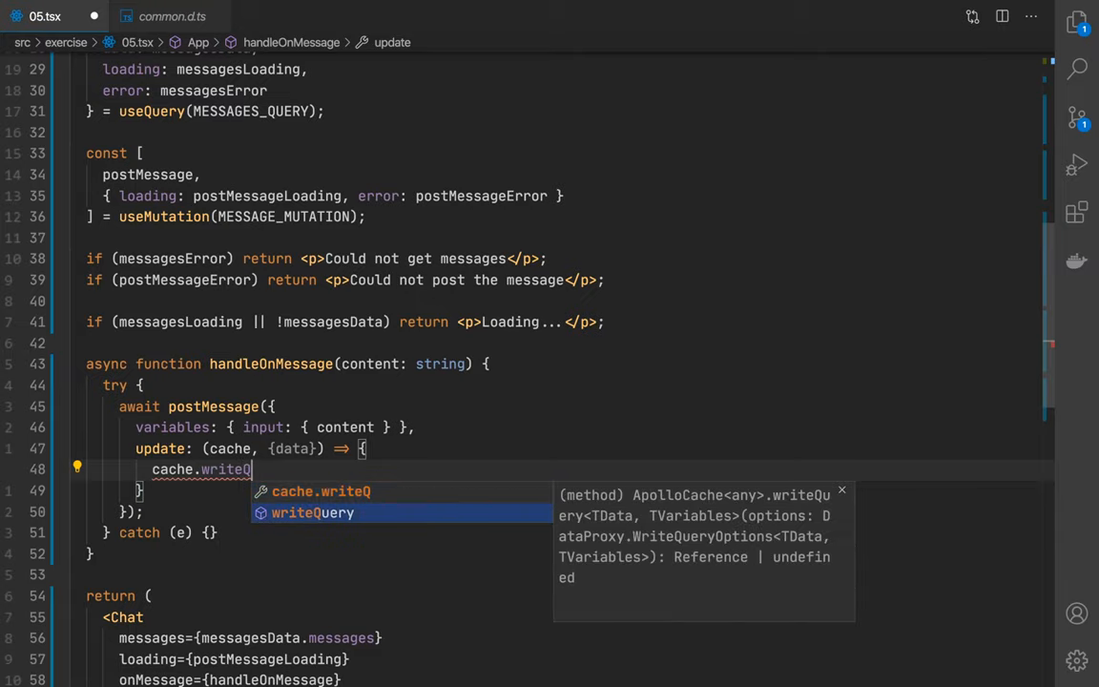
pyautogui.press('BackSpace')
pyautogui.hotkey('ctrl', 'shift', 'Left')
pyautogui.press('BackSpace')
pyautogui.press('BackSpace')
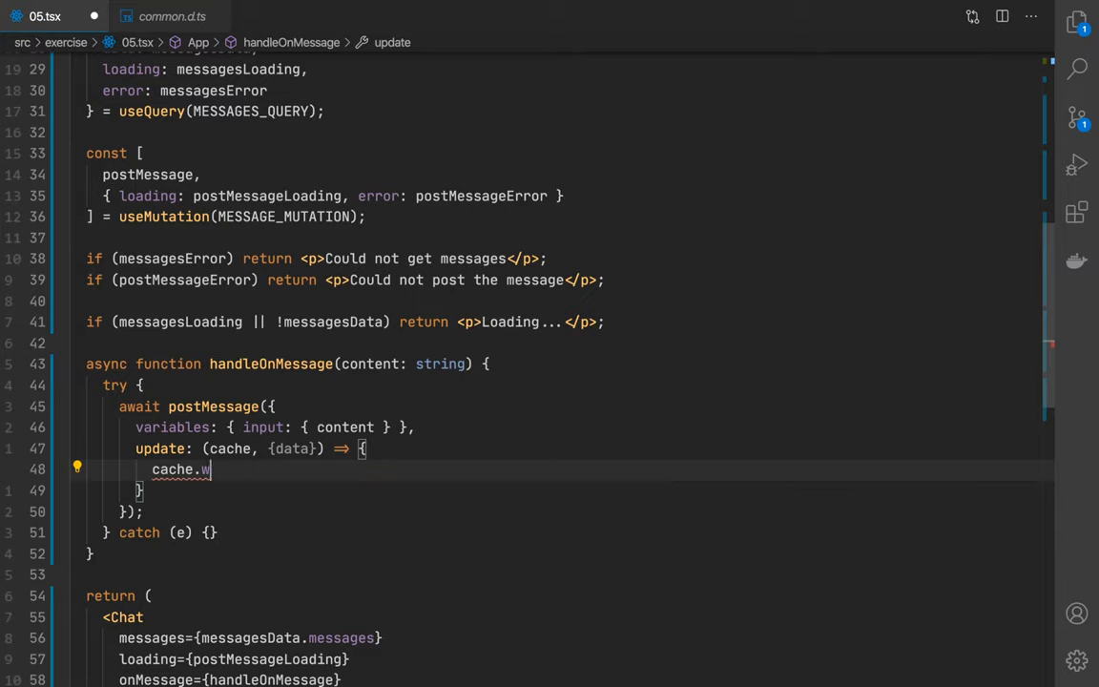
pyautogui.press('BackSpace')
pyautogui.press('BackSpace')
pyautogui.press('BackSpace')
pyautogui.press('BackSpace')
pyautogui.press('BackSpace')
pyautogui.press('BackSpace')
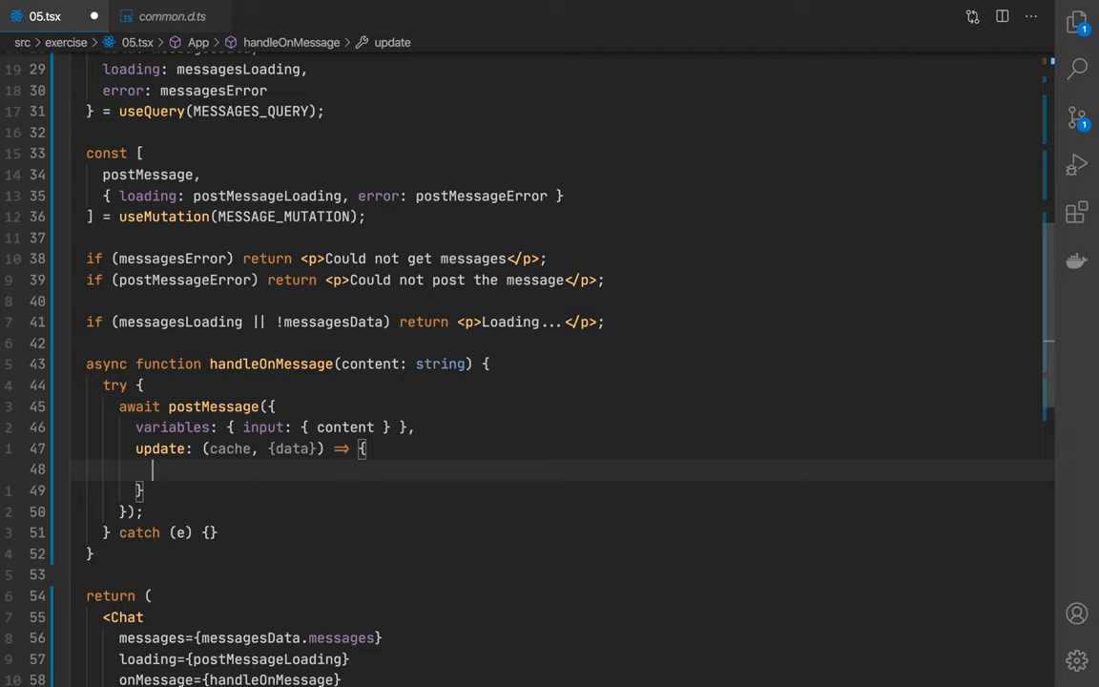
pyautogui.write('co')
pyautogui.write('nst cacheId')
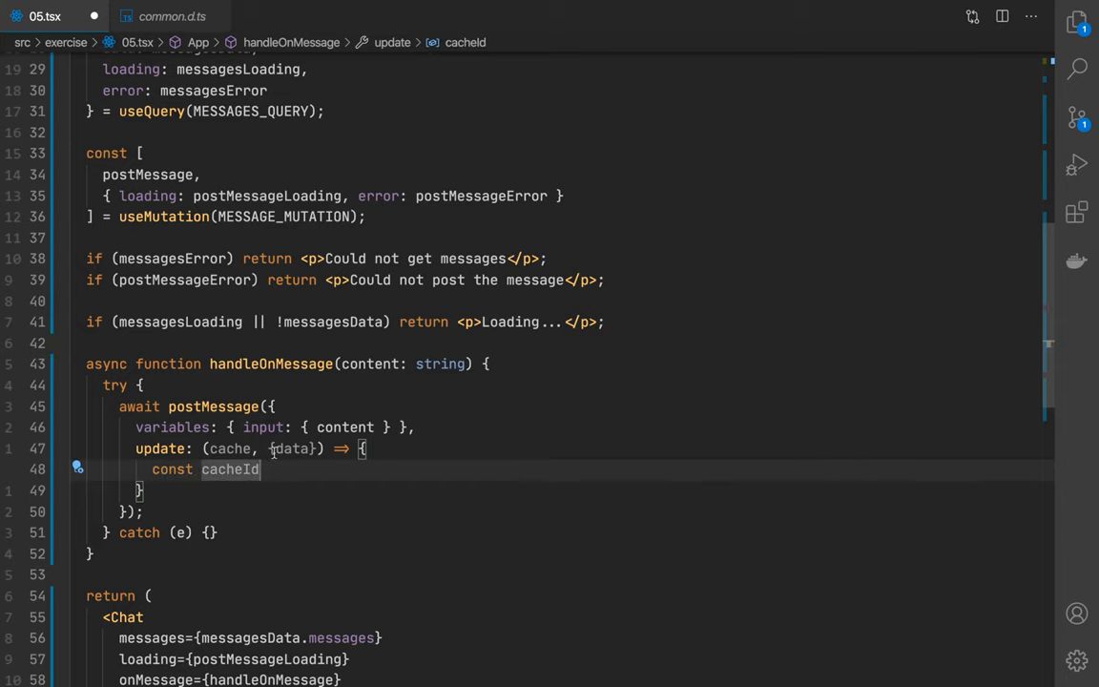
# Declare const cacheId = cache.identify(data.message) at the start of the update callback
pyautogui.moveTo(270, 448); pyautogui.dragTo(313, 449)
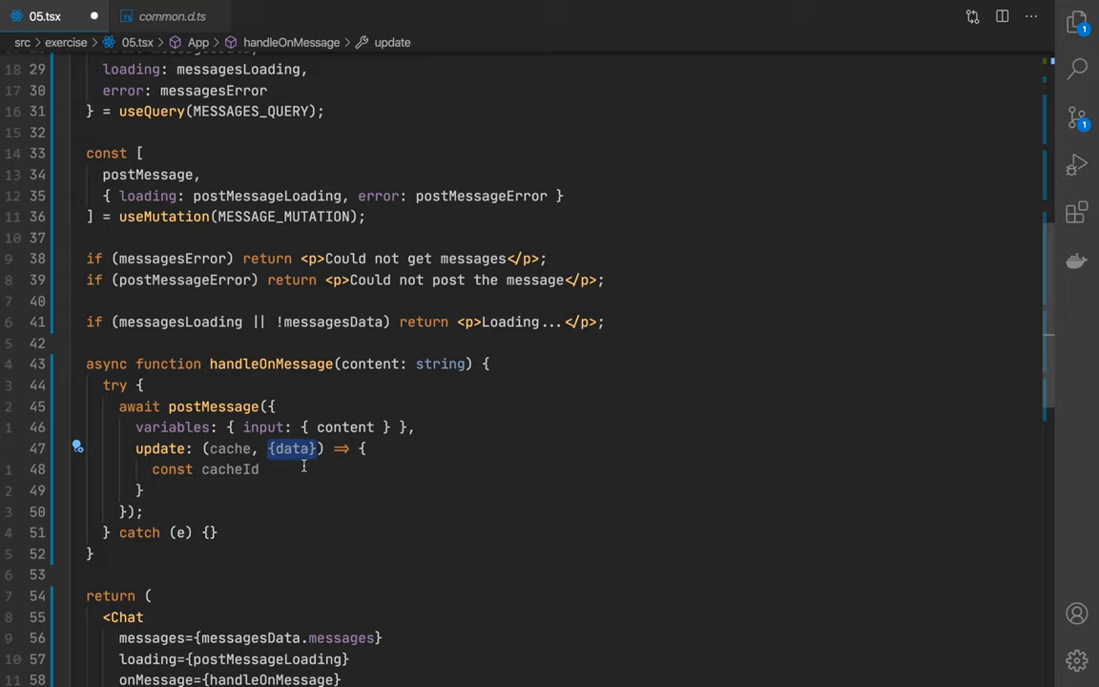
pyautogui.click(302, 468)
pyautogui.write('= ')
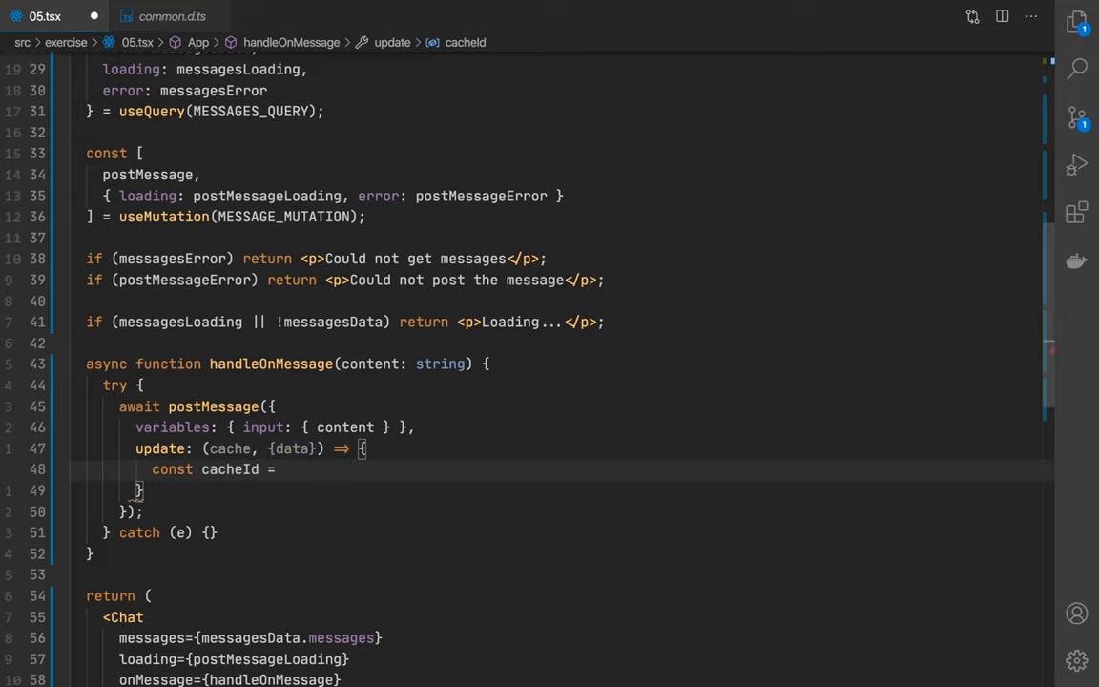
pyautogui.write('cache.ide')
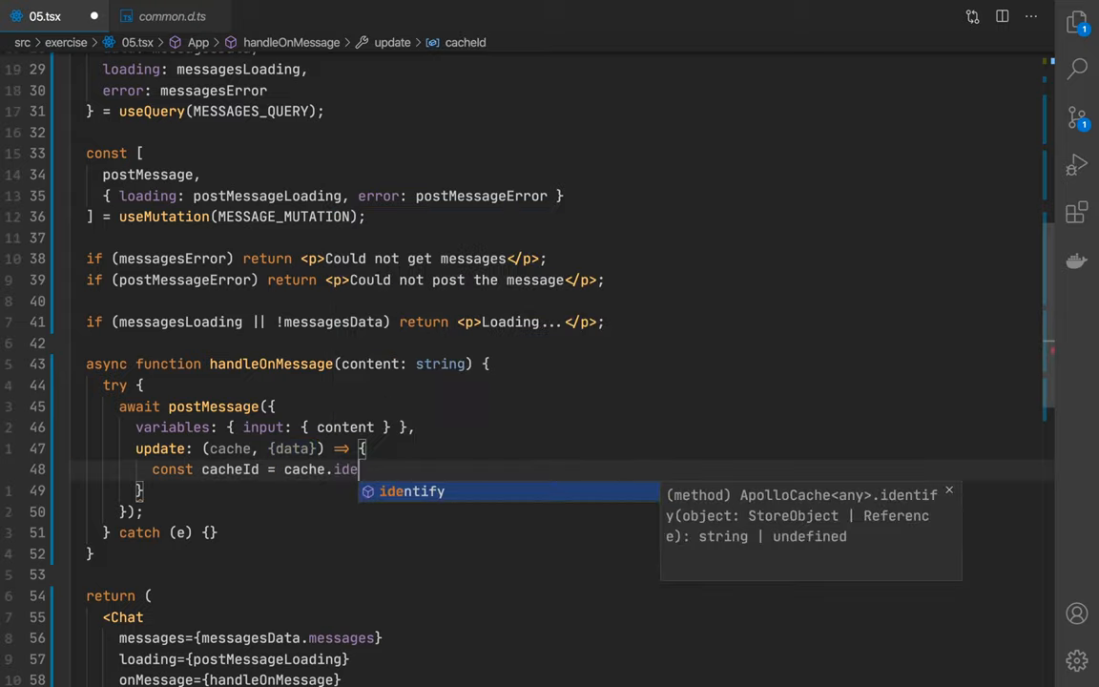
pyautogui.write('ntify(da')
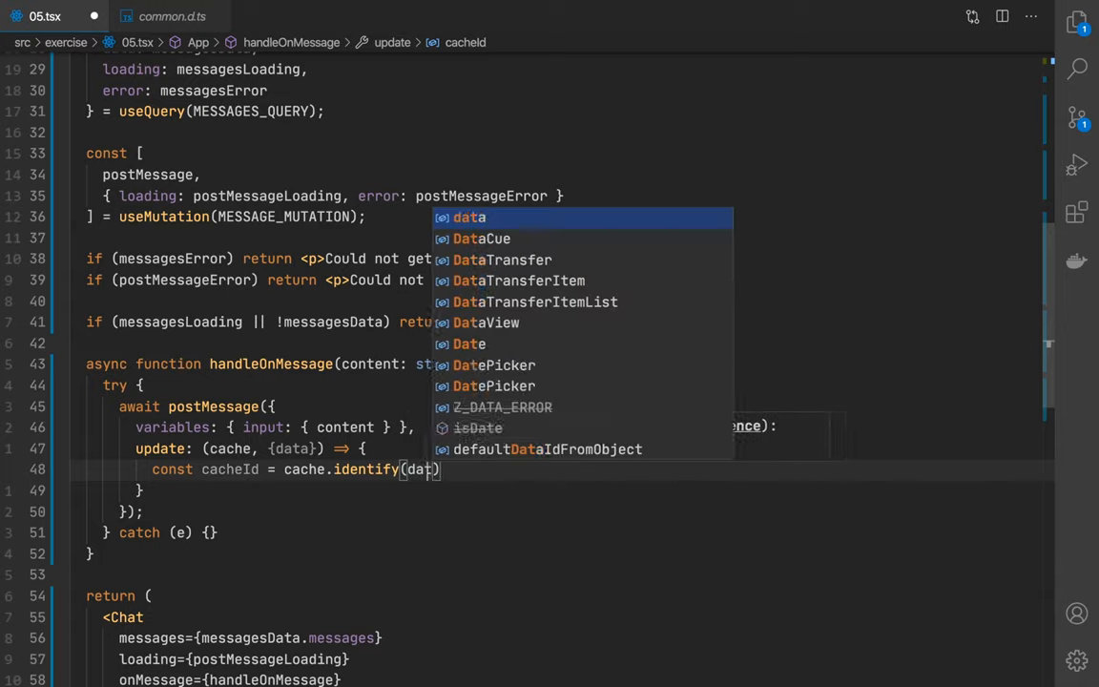
pyautogui.write('ta.message')
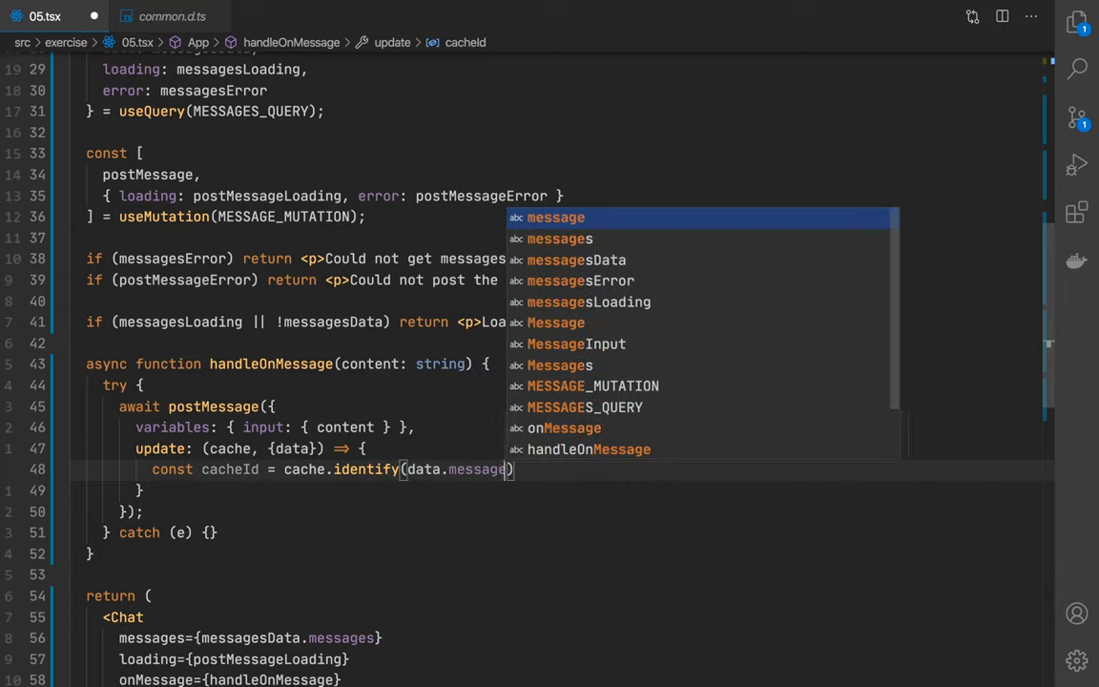
pyautogui.press('Escape')
pyautogui.press('Right')
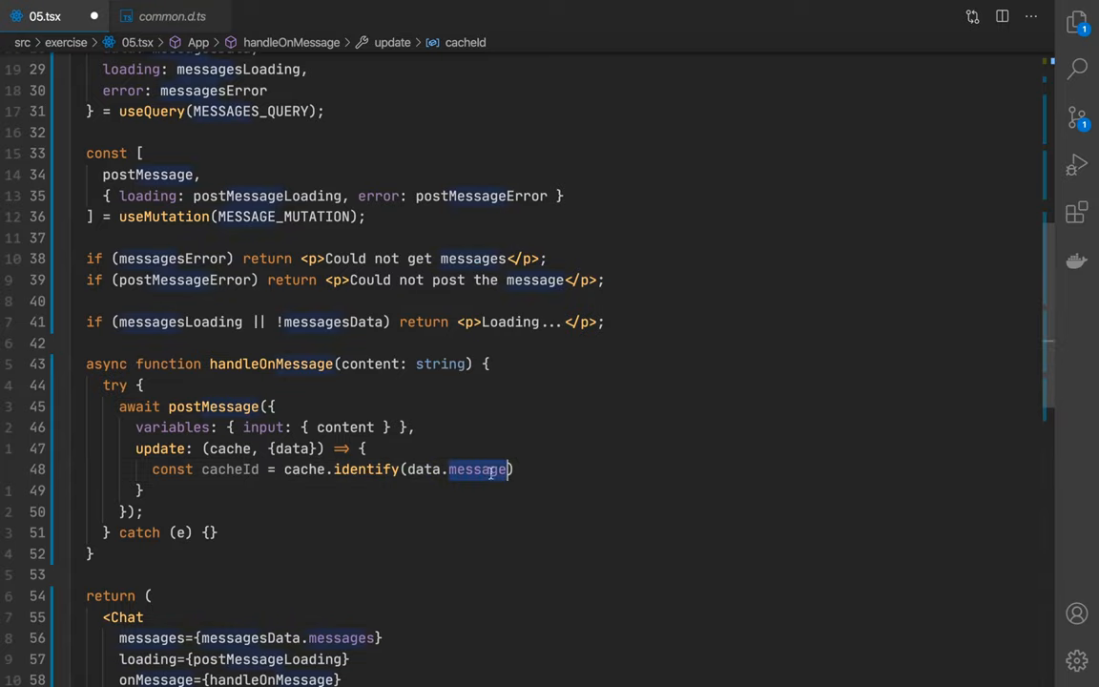
pyautogui.write(';')
pyautogui.press('BackSpace')
pyautogui.press('Return')
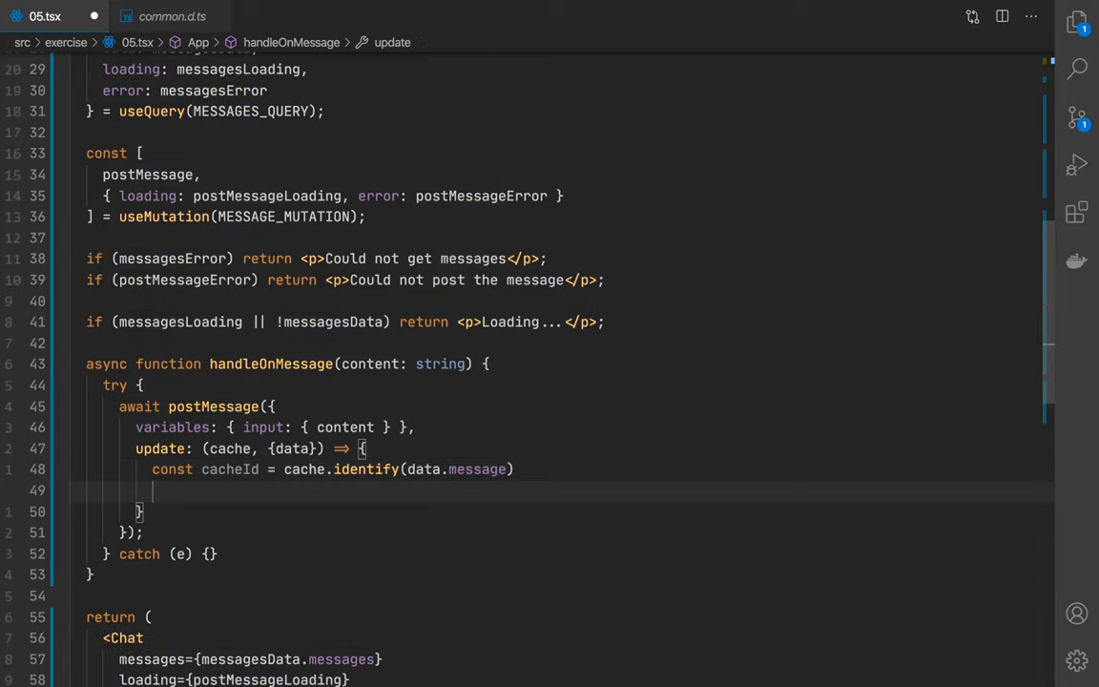
pyautogui.write('cache.mod')
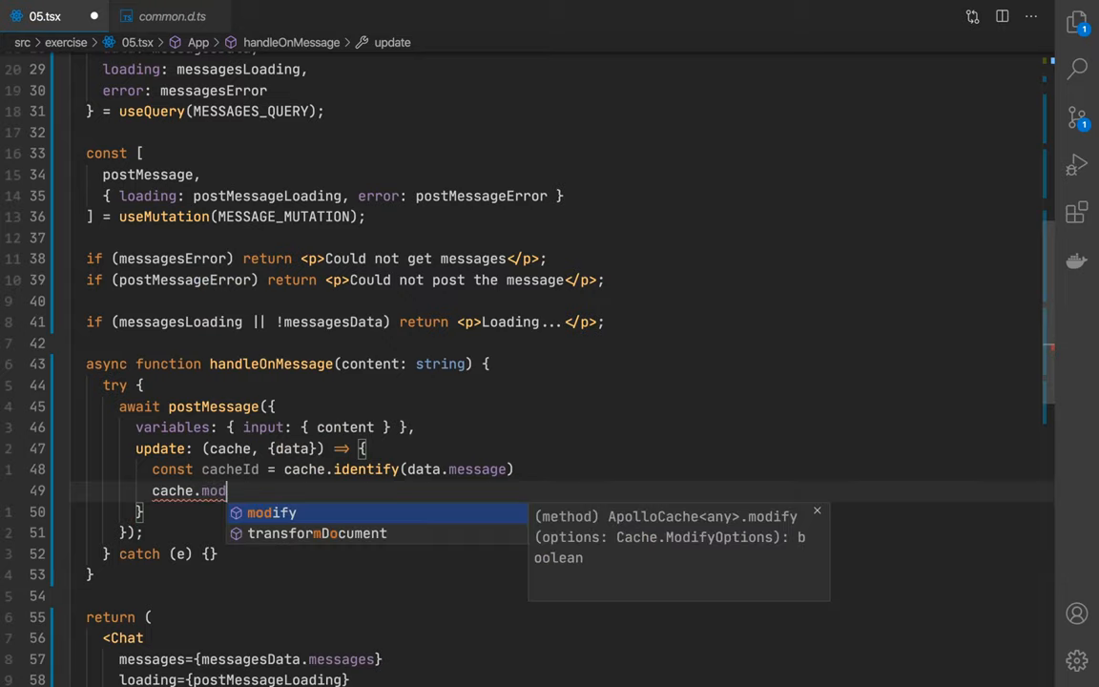
# Add cache.modify with fields: { messages: (existingFieldData, { toReference }) }
pyautogui.press('Tab')
pyautogui.write('({')
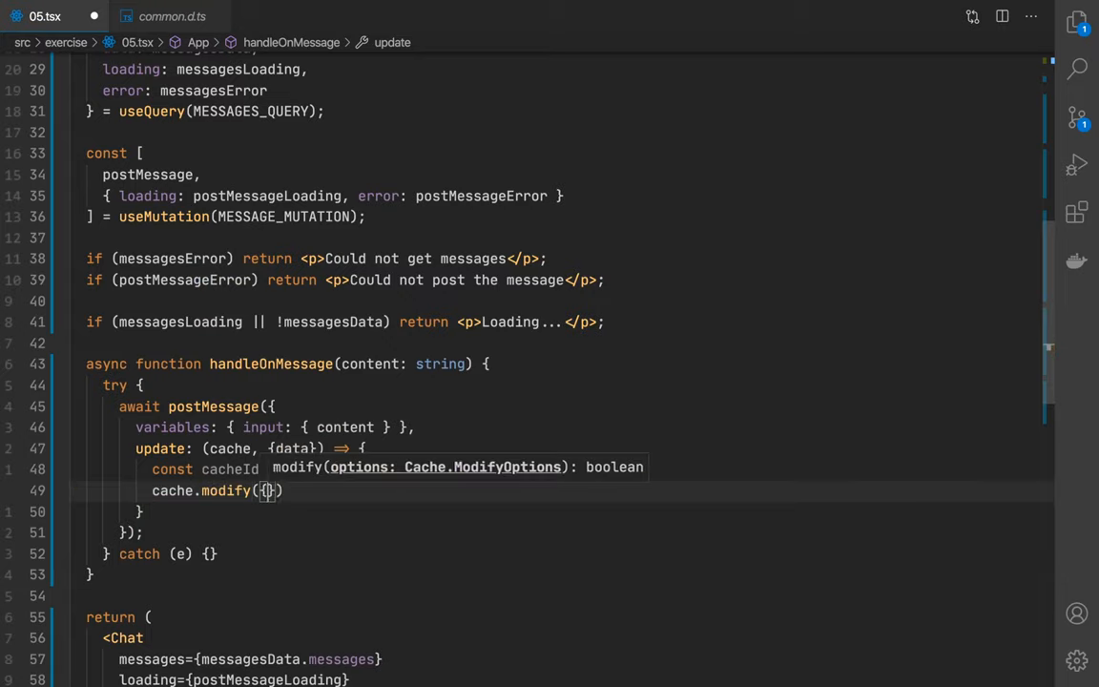
pyautogui.press('Return')
pyautogui.write('fo')
pyautogui.press('BackSpace')
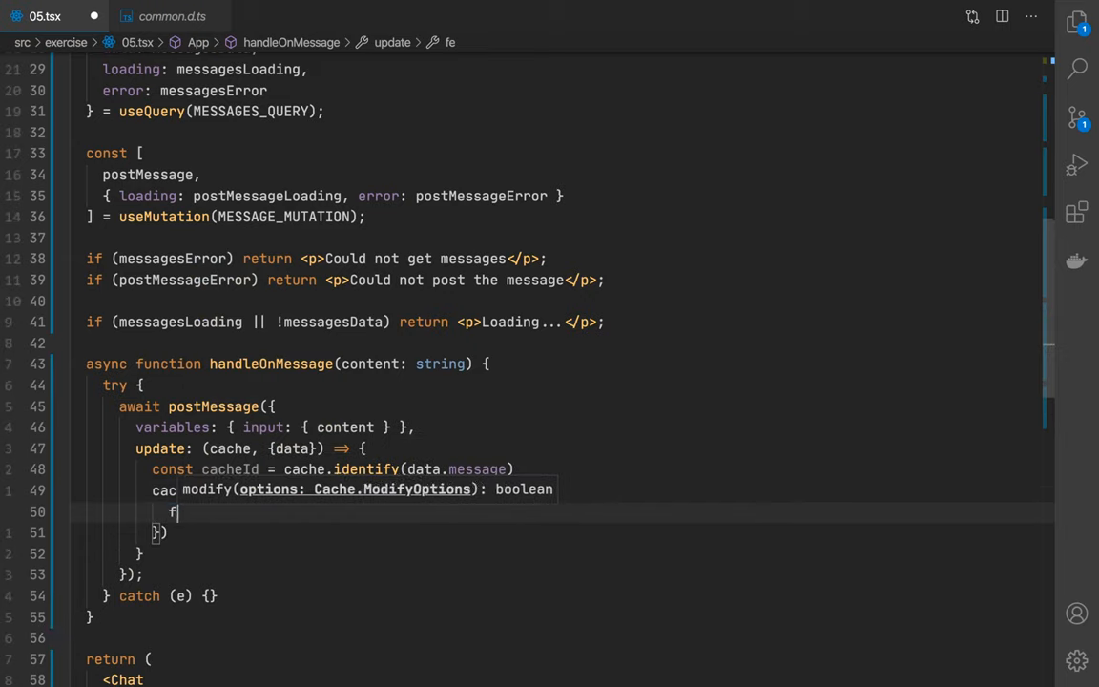
pyautogui.write('ie')
pyautogui.press('Tab')
pyautogui.write(': {')
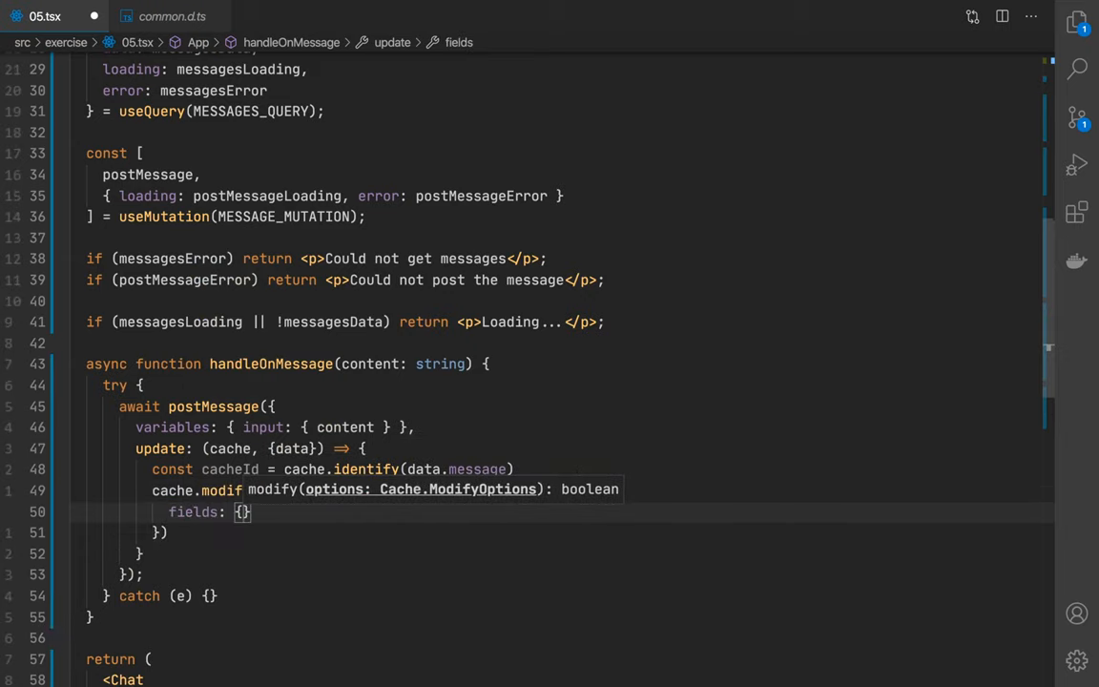
pyautogui.press('Return')
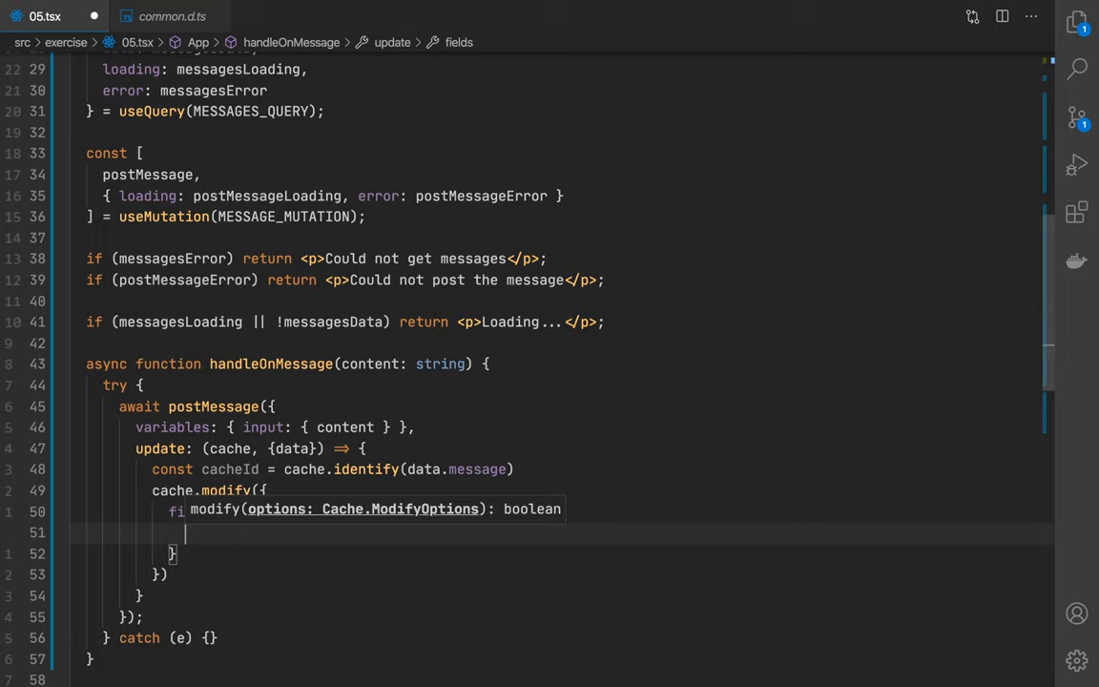
pyautogui.write('messages')
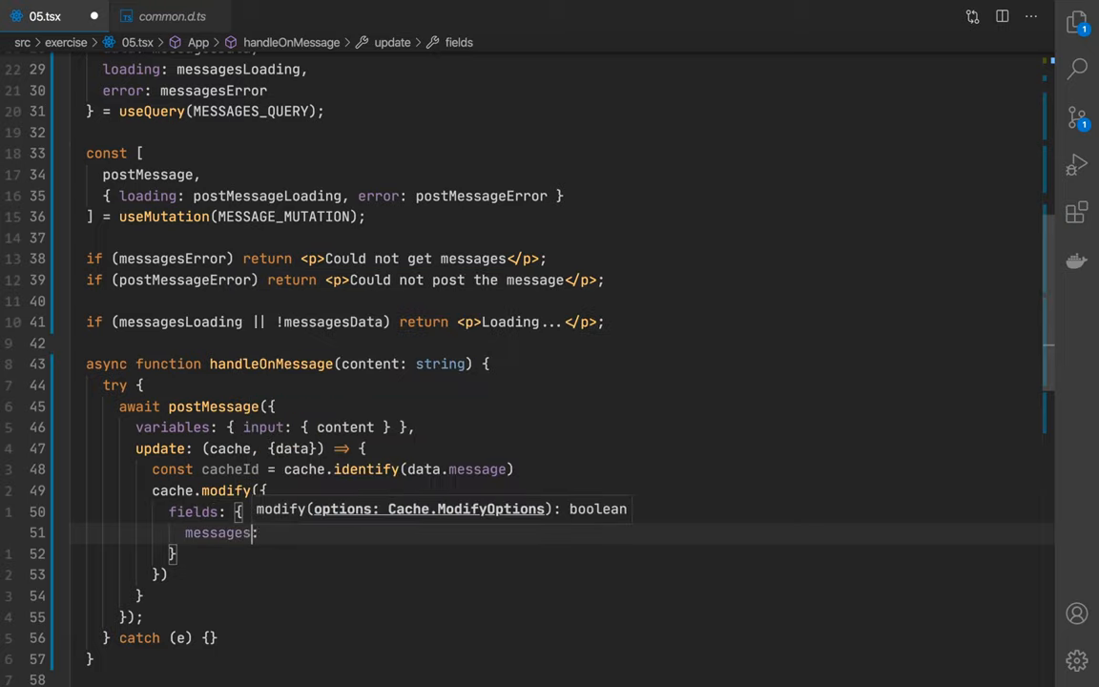
pyautogui.write(':')
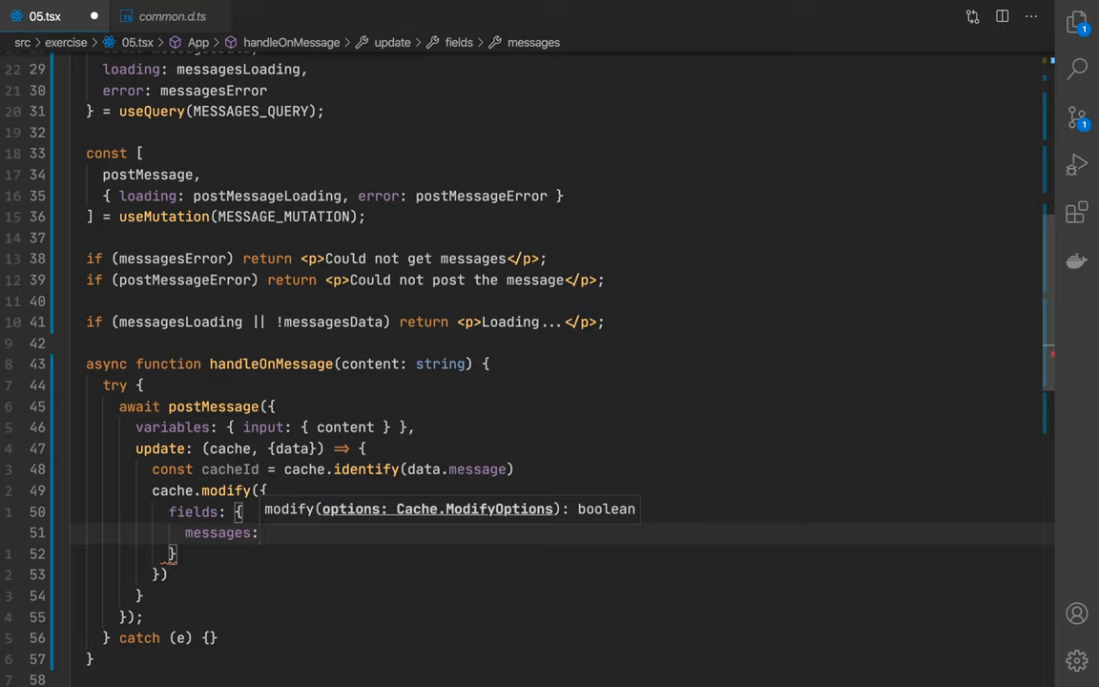
pyautogui.write(' (existingFieldData, { toReference }')
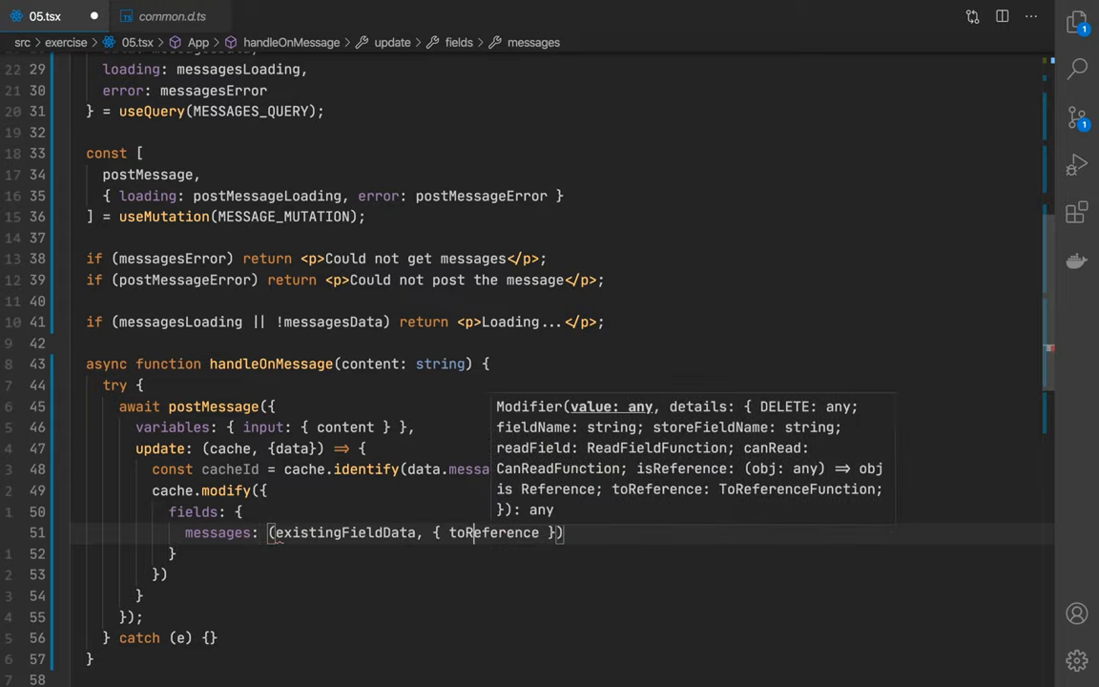
pyautogui.doubleClick(346, 533)
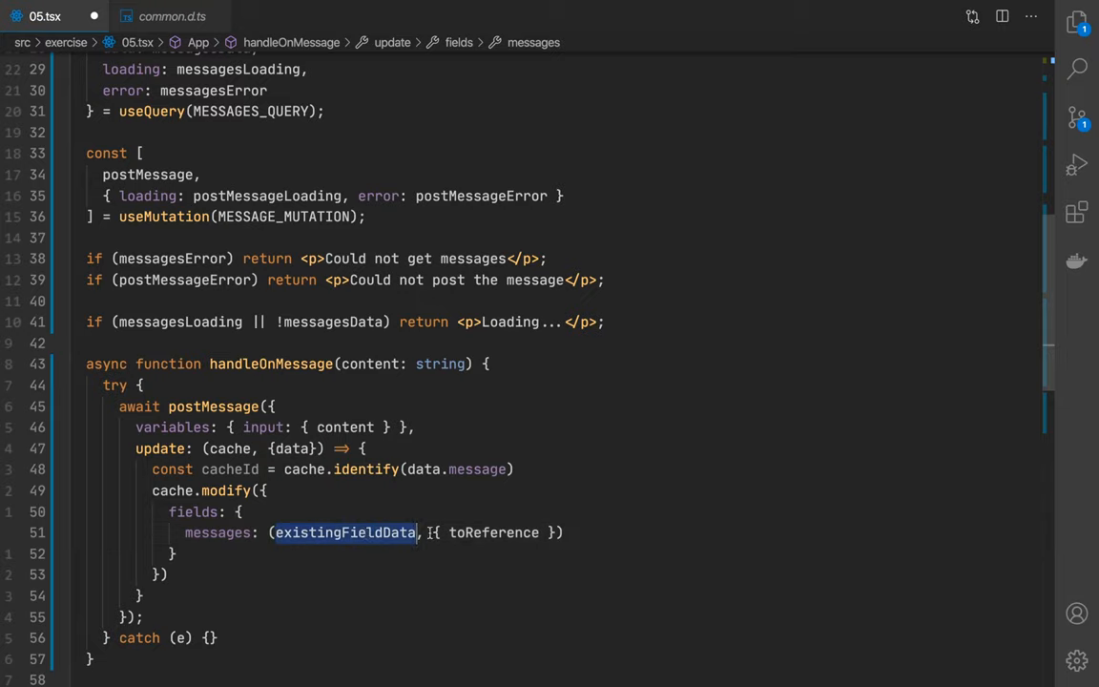
pyautogui.moveTo(434, 533); pyautogui.dragTo(555, 533)
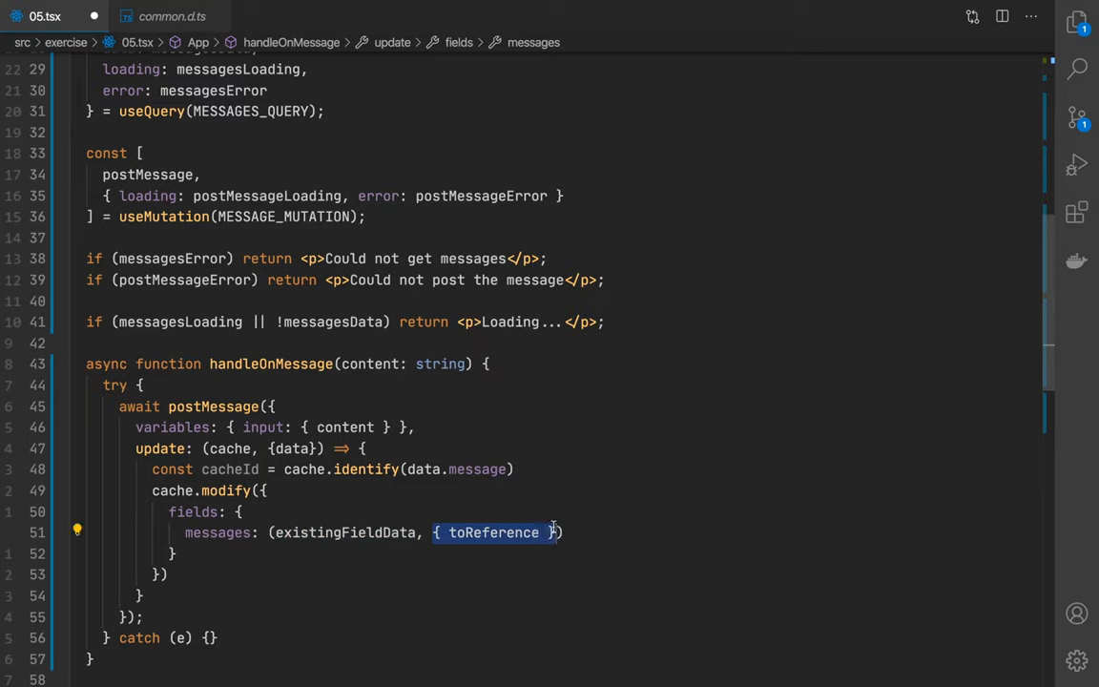
pyautogui.doubleClick(538, 533)
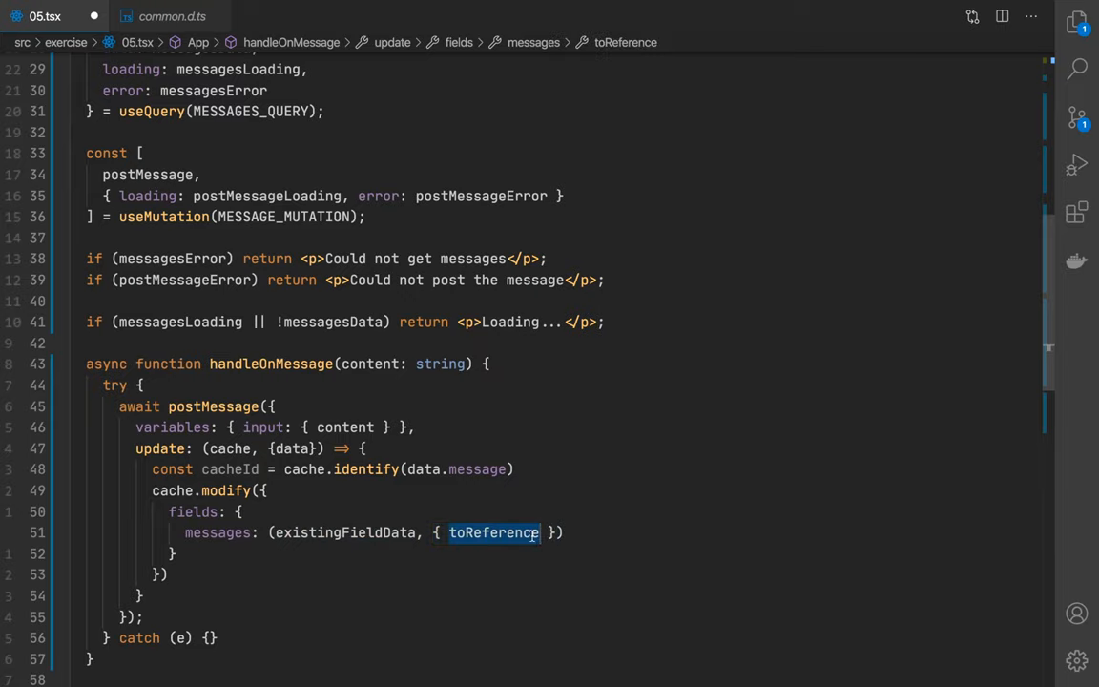
pyautogui.click(223, 490)
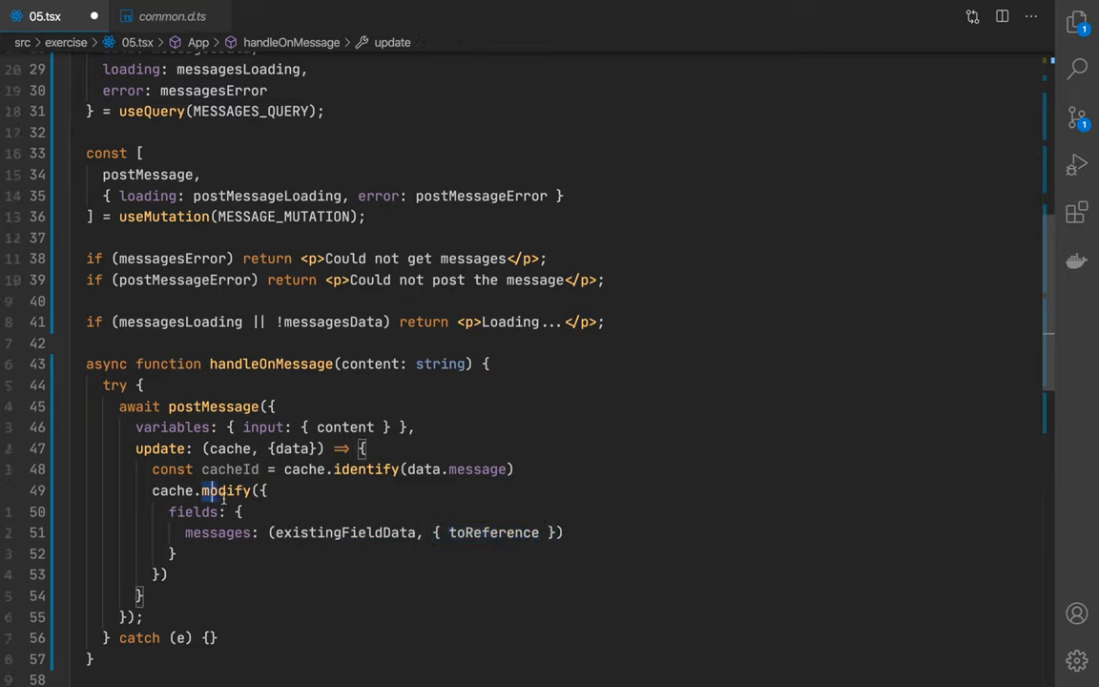
pyautogui.doubleClick(217, 532)
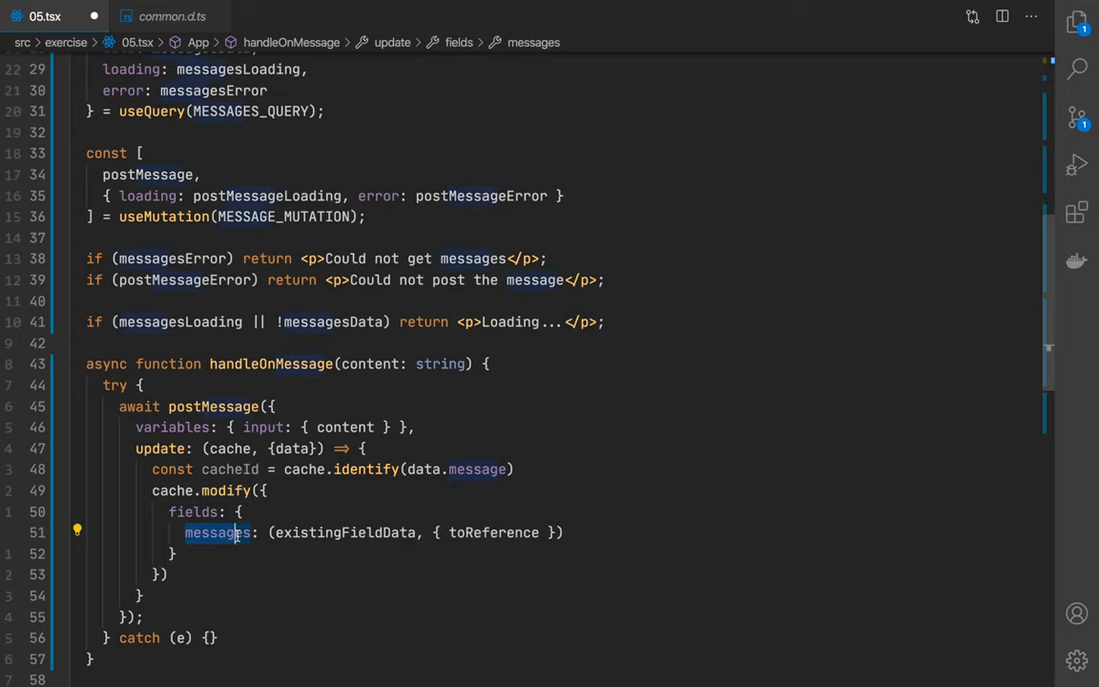
pyautogui.doubleClick(494, 532)
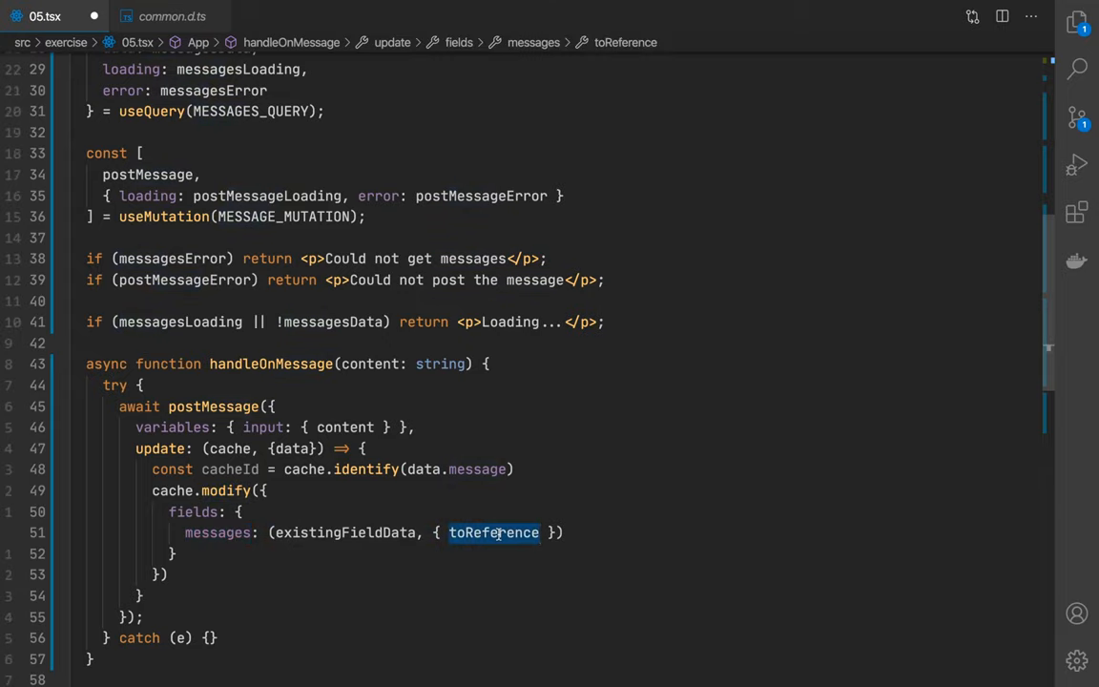
pyautogui.click(576, 532)
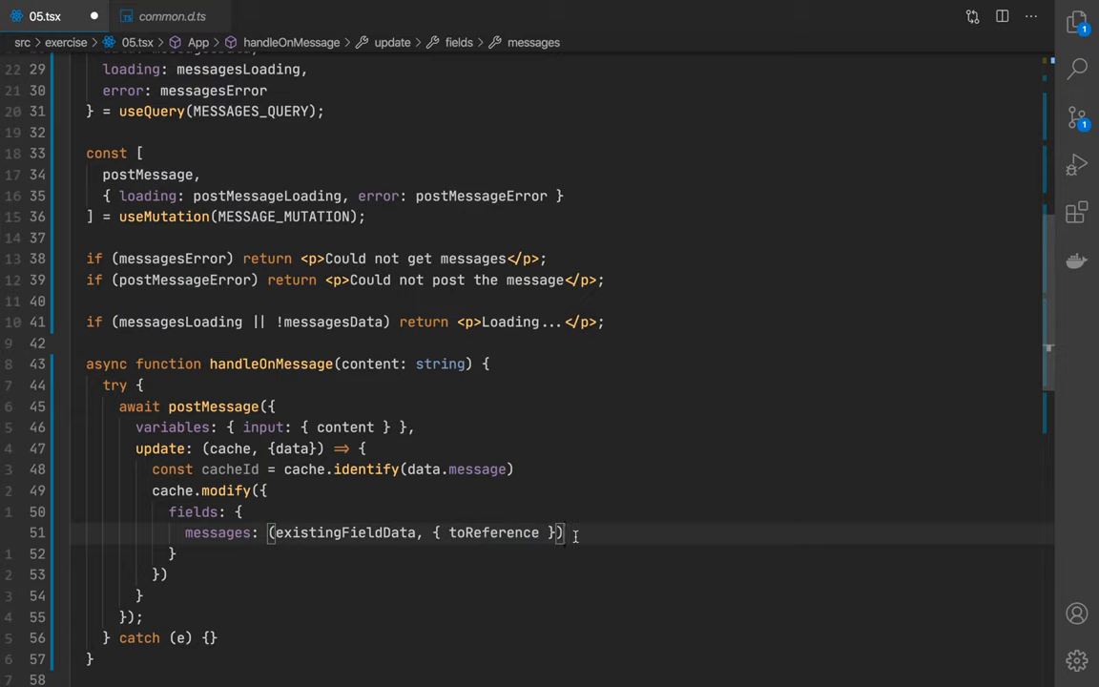
pyautogui.write(' => {')
# Make the messages modifier return [...existingFieldData, toReference(cacheId)]
pyautogui.press('Return')
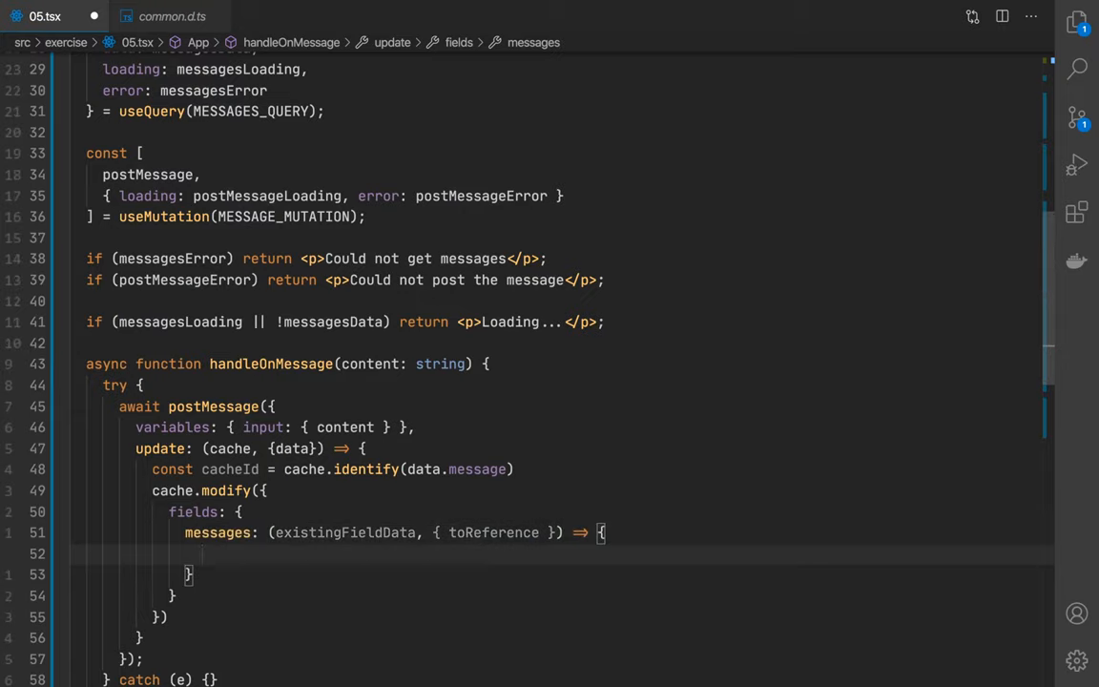
pyautogui.write('return ')
pyautogui.write('[...exi')
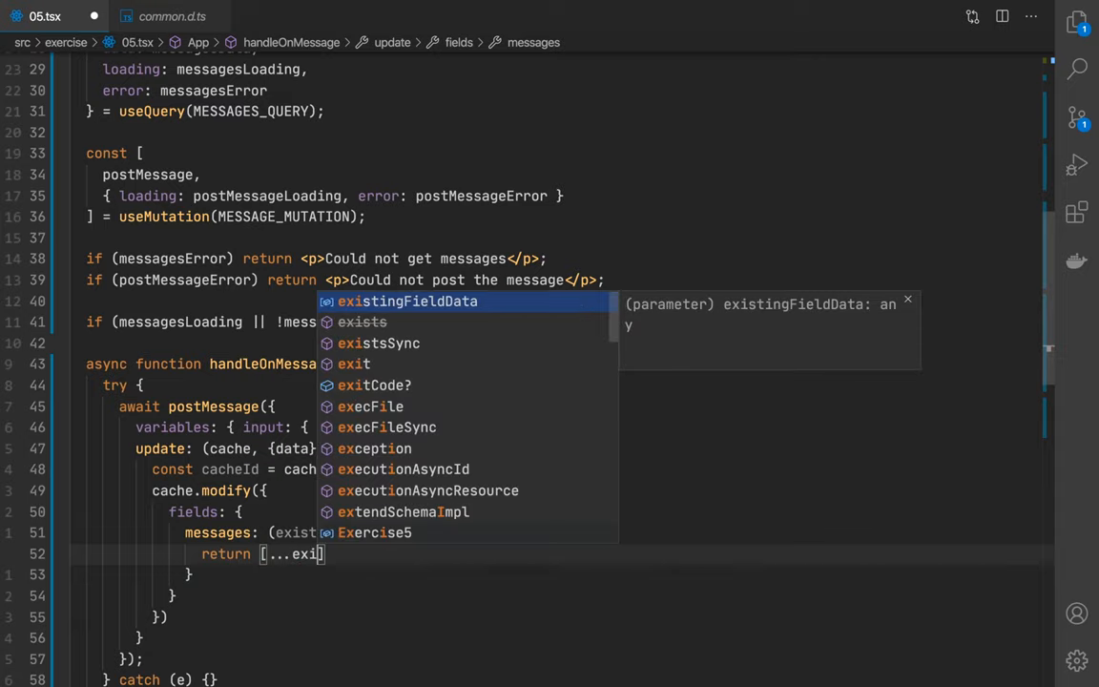
pyautogui.press('Tab')
pyautogui.write(',')
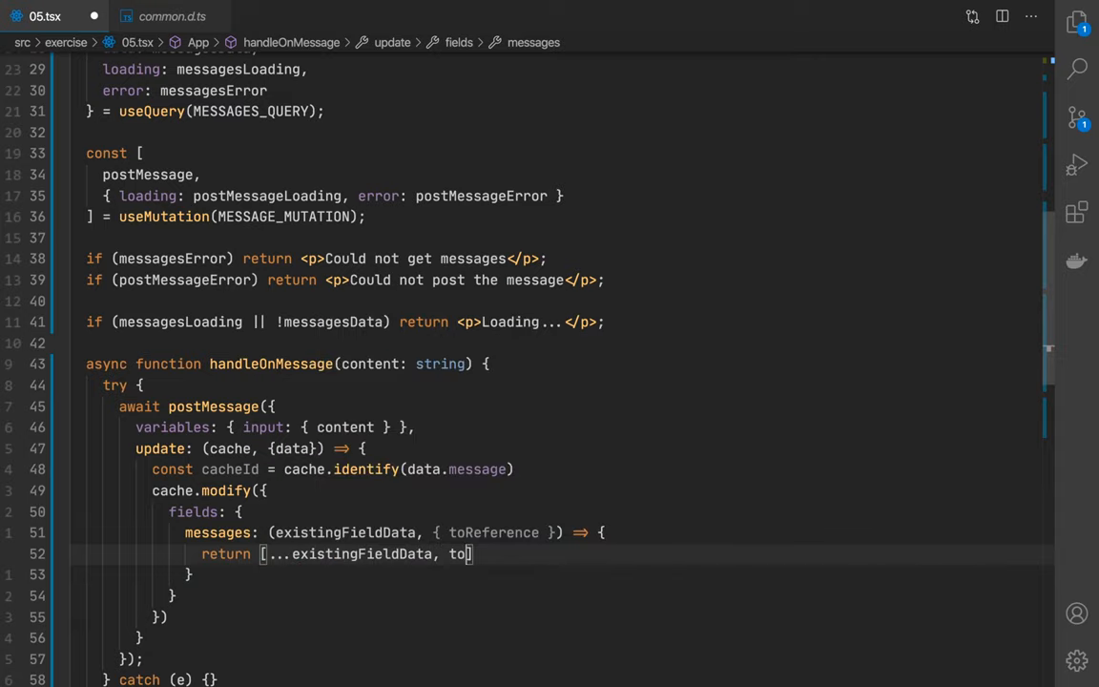
pyautogui.write(' toRe')
pyautogui.press('Tab')
pyautogui.write('(')
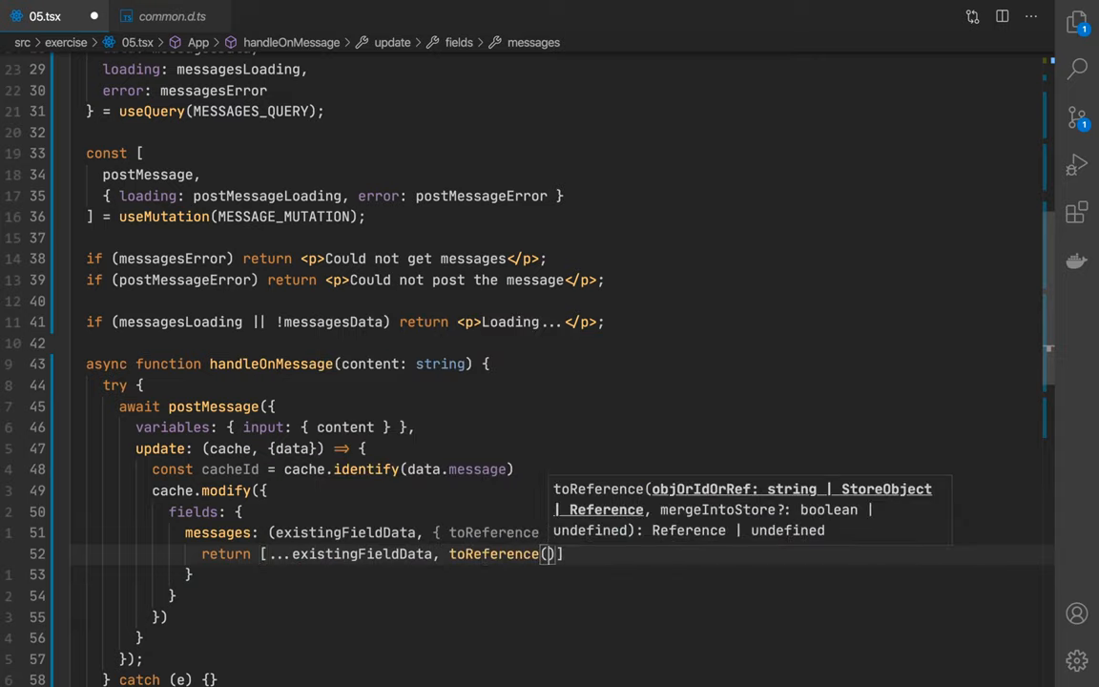
pyautogui.write('cacheId')
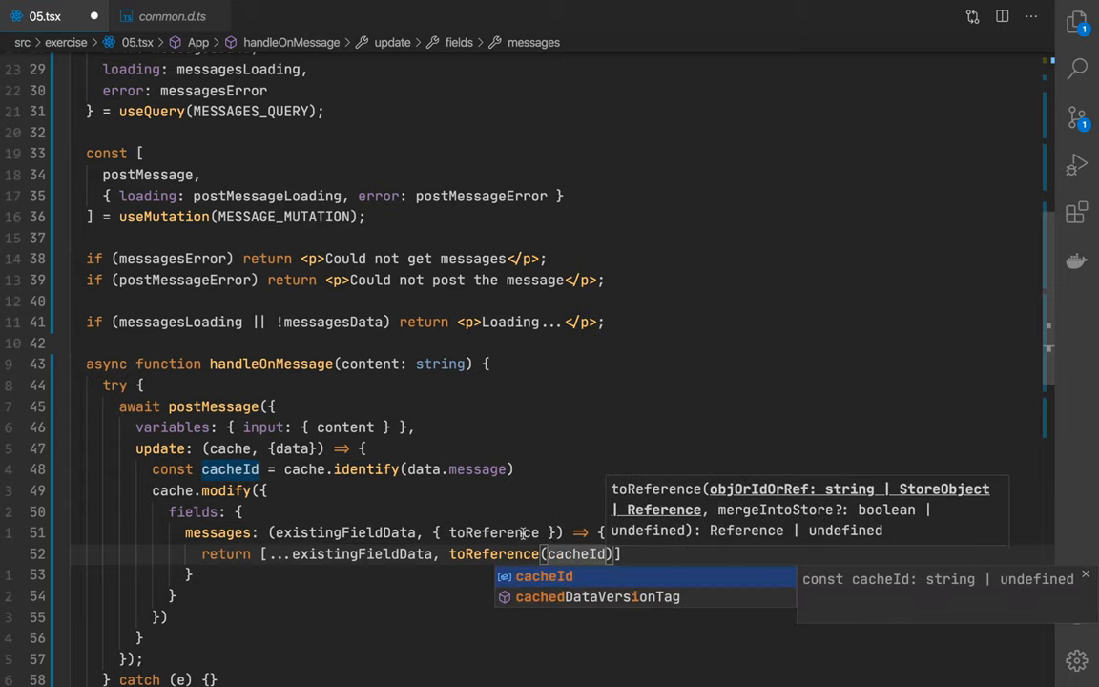
pyautogui.click(493, 533)
# Check the cacheId identify line and save the formatted 05.tsx
pyautogui.click(188, 471)
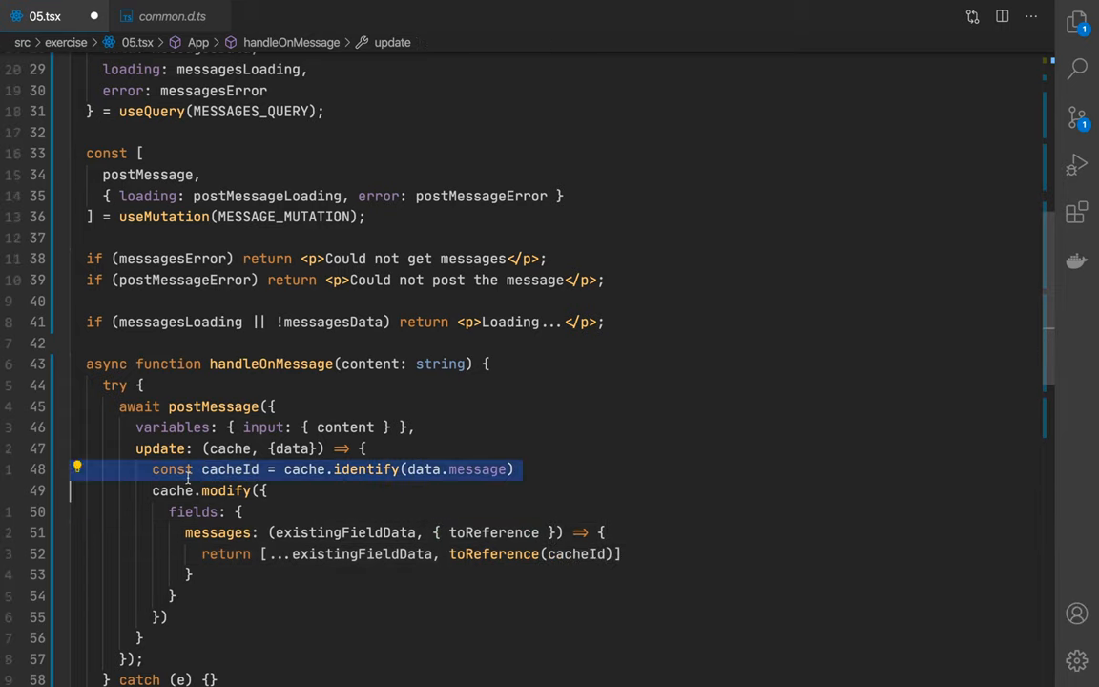
pyautogui.click(253, 491)
pyautogui.hotkey('ctrl', 's')
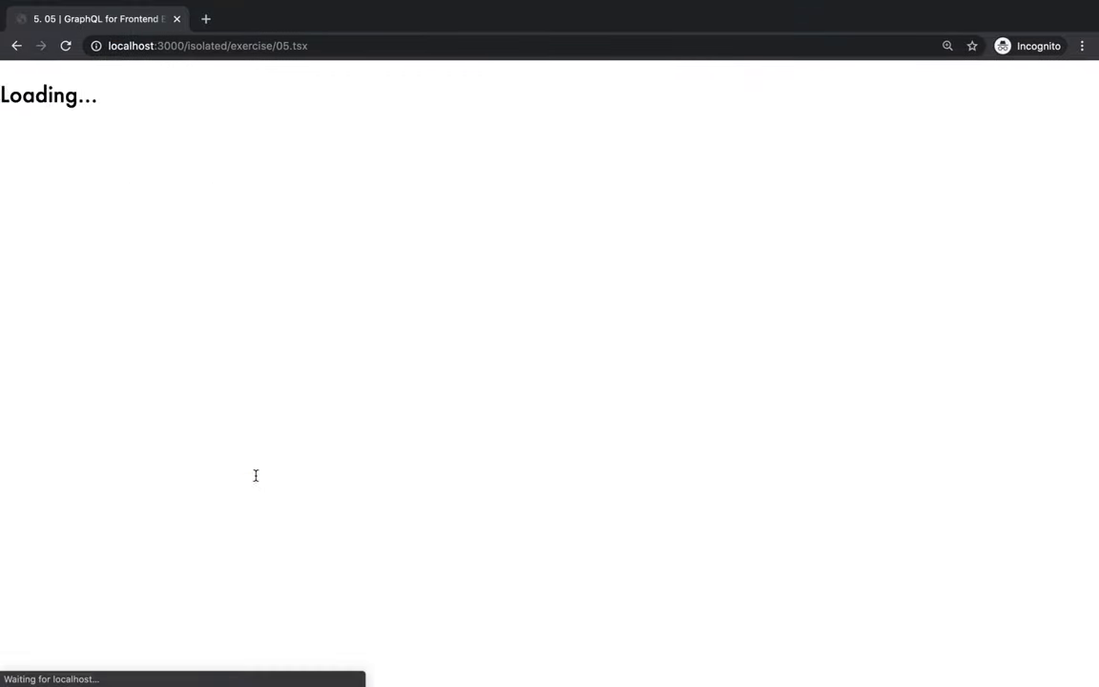
# Submit the message 35 and confirm it appears last in the list without reloading
pyautogui.click(237, 476)
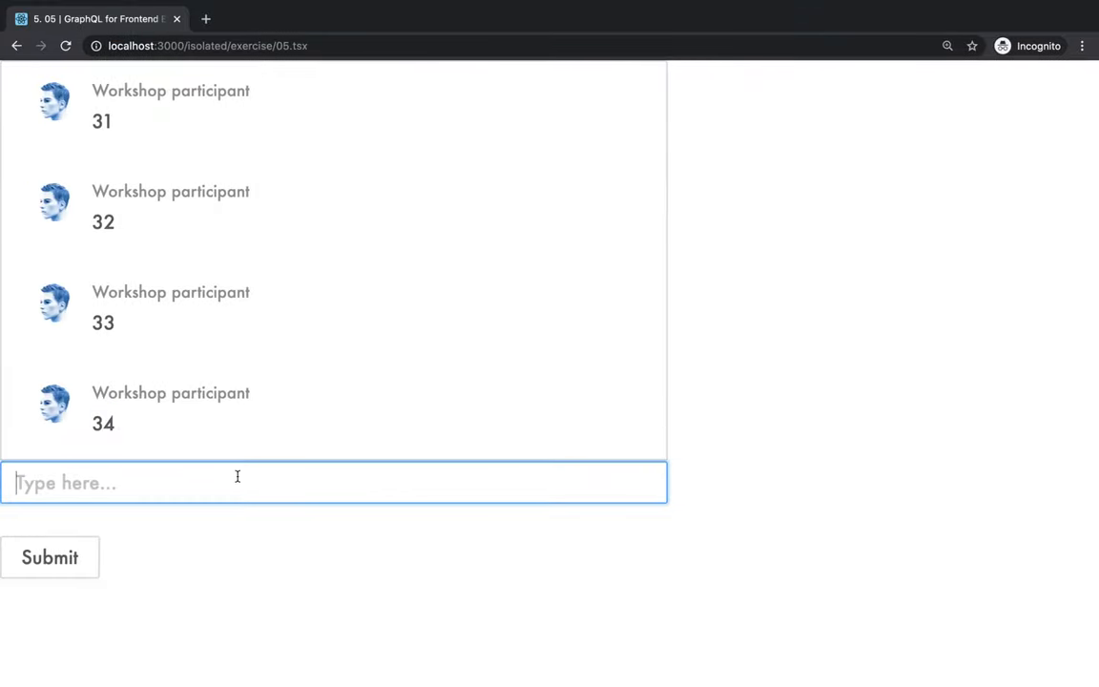
pyautogui.write('35')
pyautogui.click(76, 563)
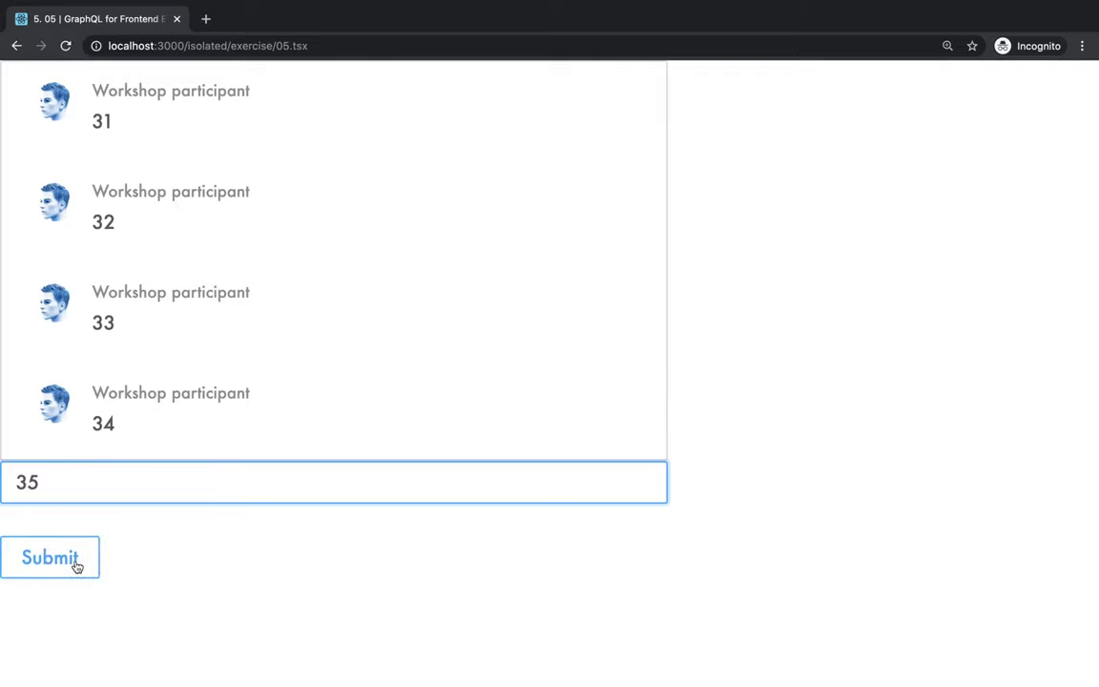
pyautogui.click(76, 563)
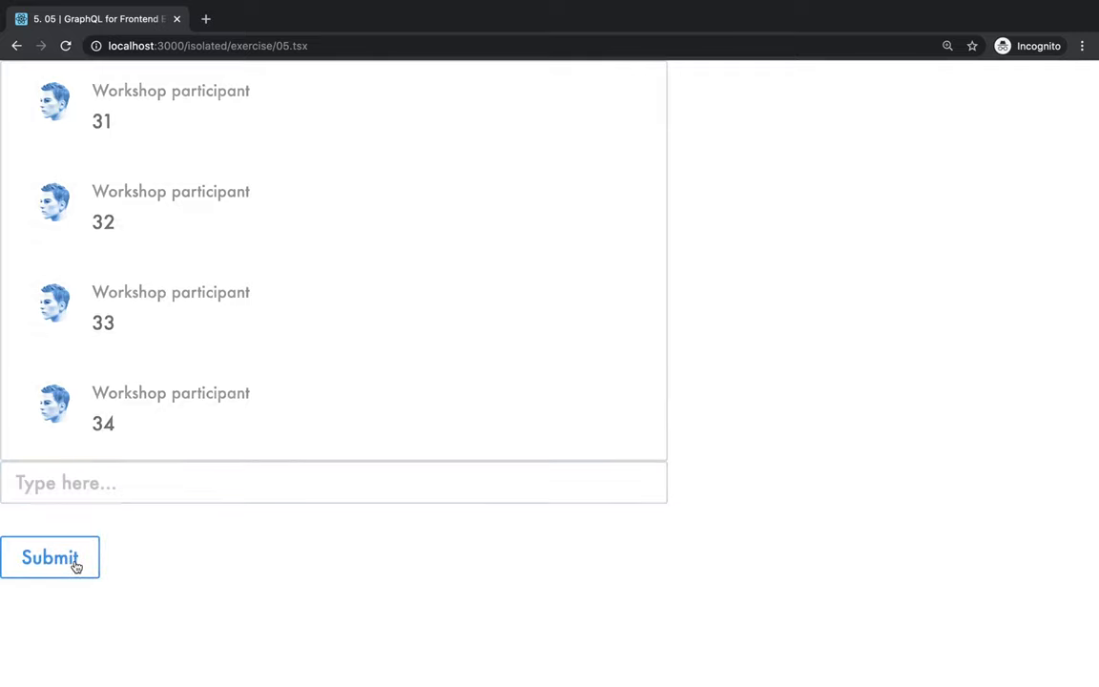
pyautogui.moveTo(89, 431); pyautogui.dragTo(115, 429)
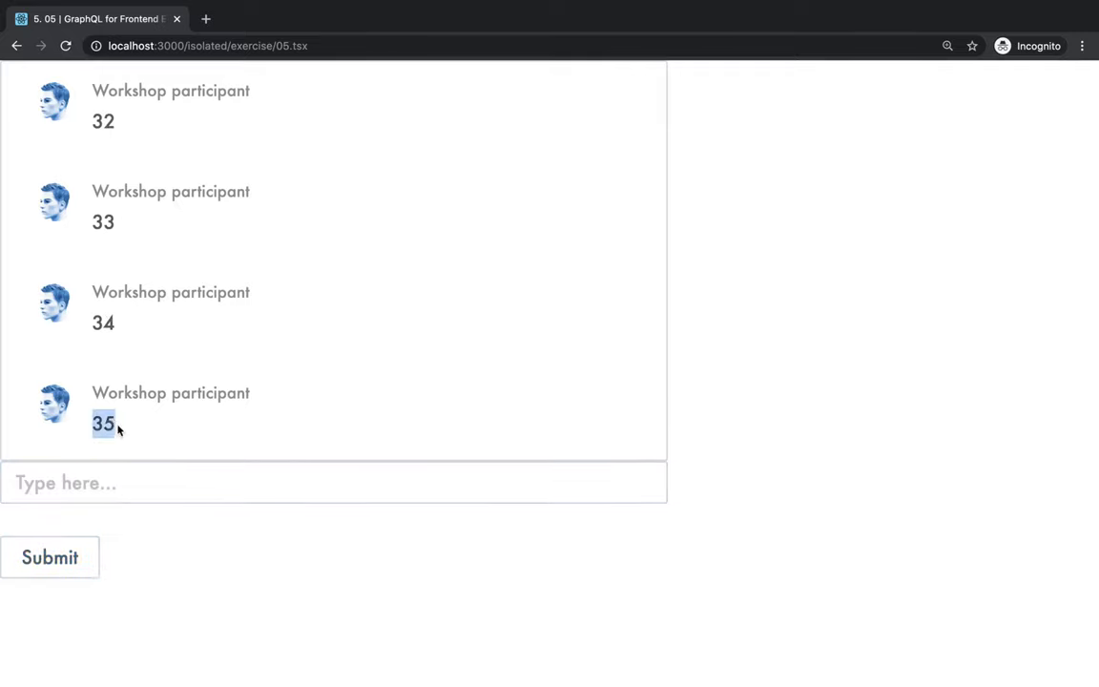